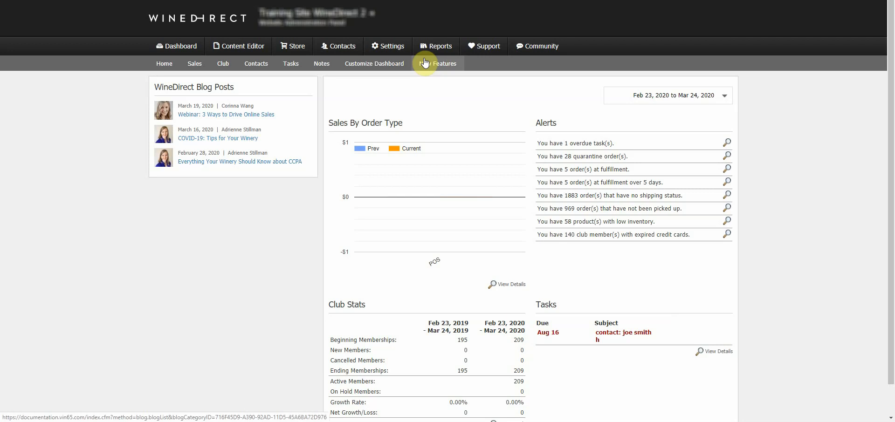
Go to Contacts > Email Documents and open a new Send Email dialog.
click(346, 49)
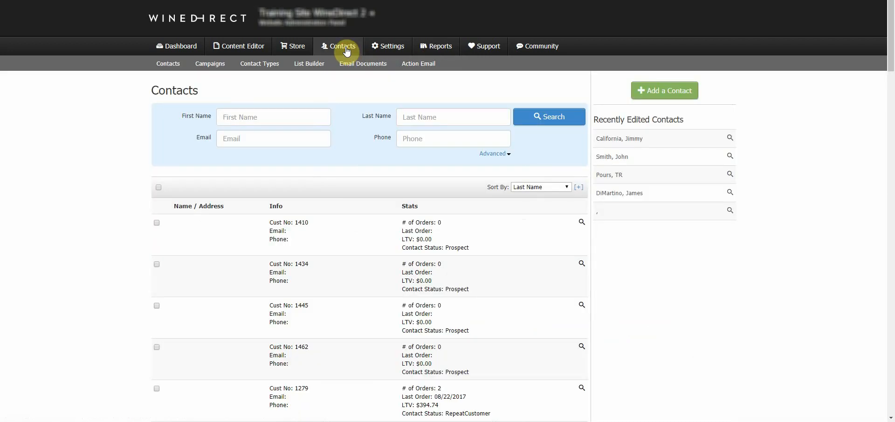
click(355, 66)
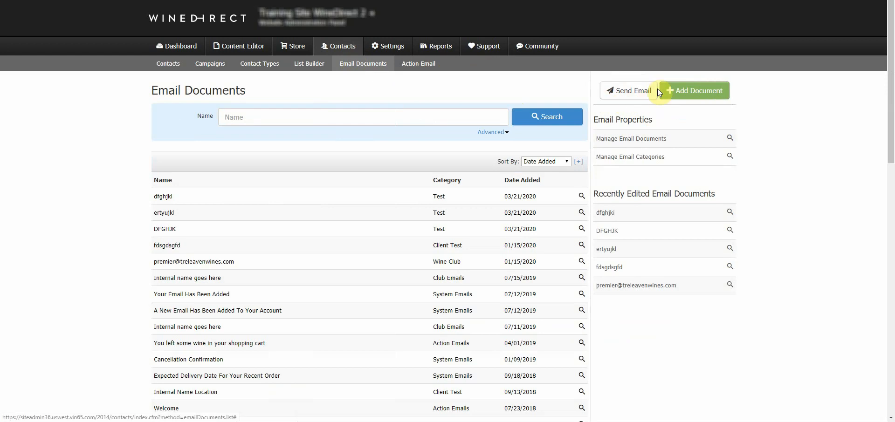
click(622, 95)
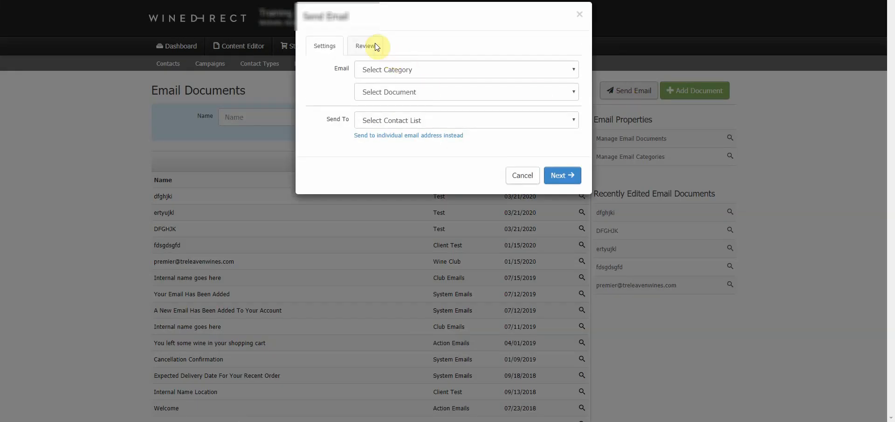
Try sending 'Internal name goes here' from Club Emails, cancel it, then open 'Your Email Has Been Added'.
click(400, 71)
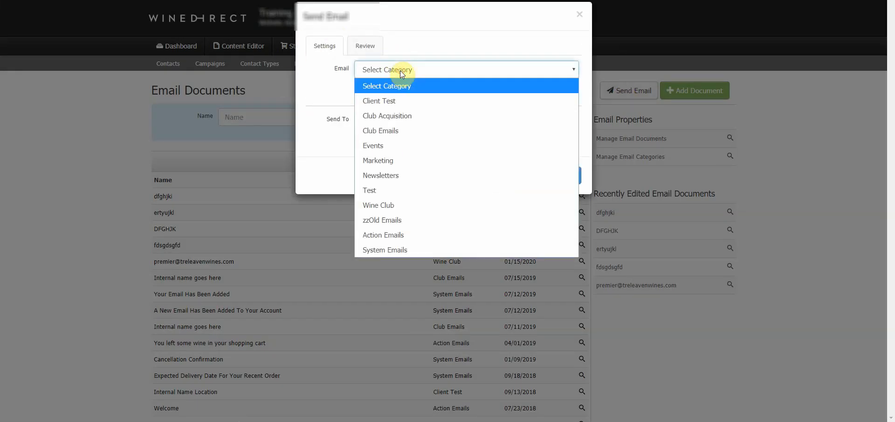
click(408, 131)
click(410, 98)
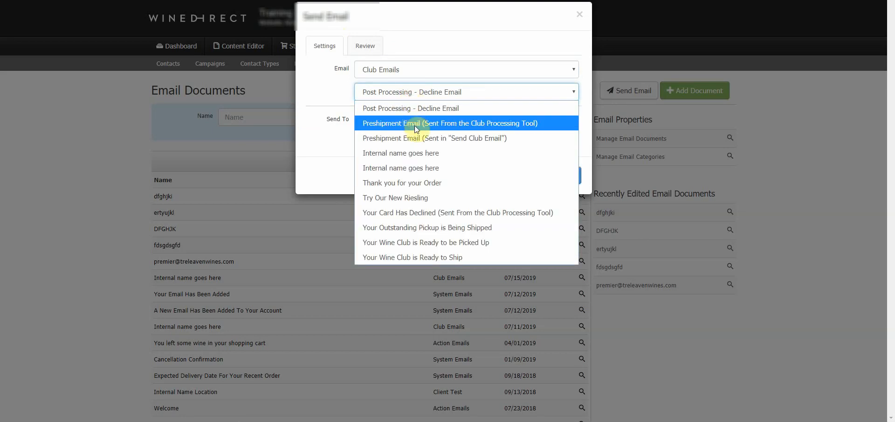
click(420, 171)
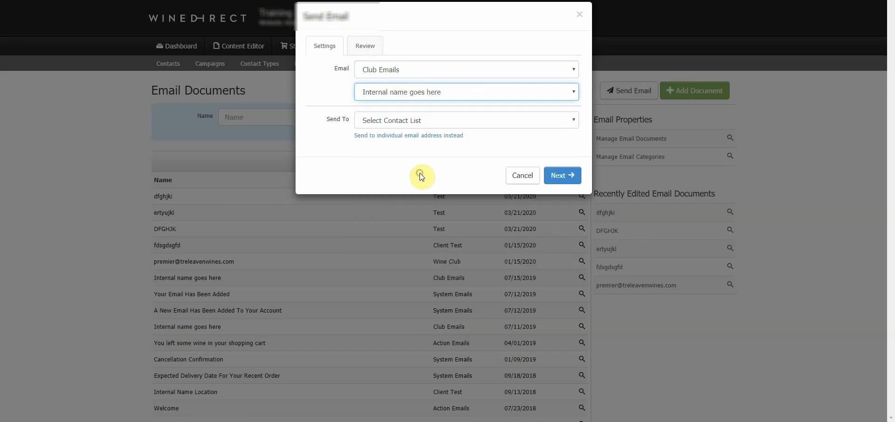
click(398, 117)
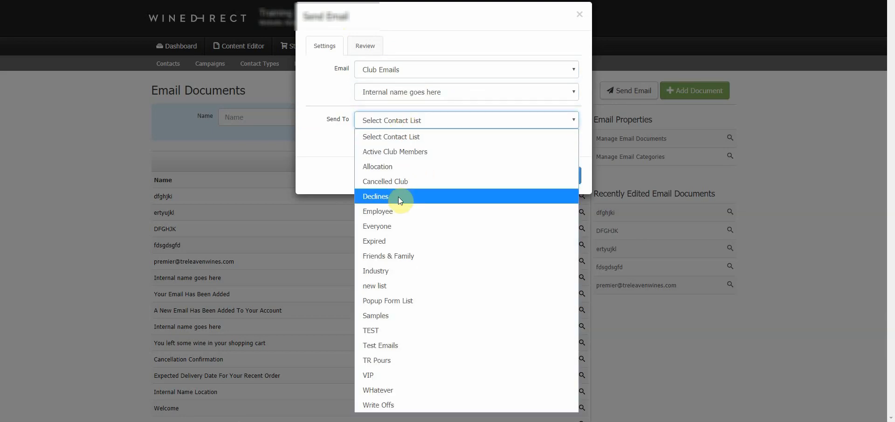
click(327, 142)
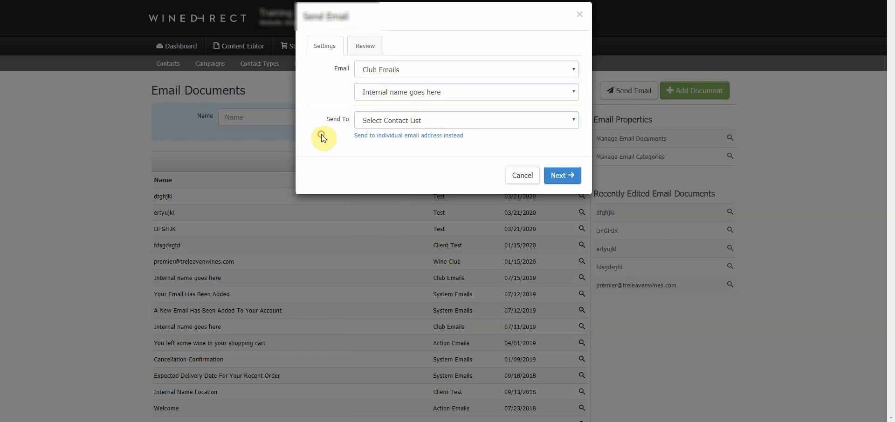
click(521, 179)
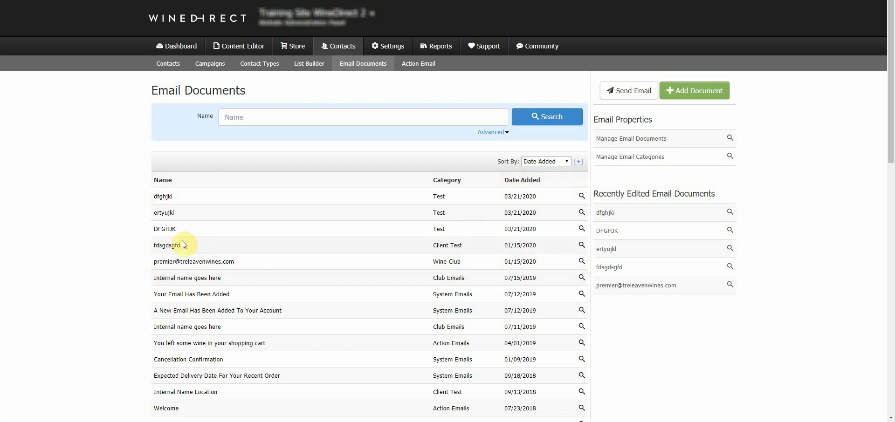
click(206, 295)
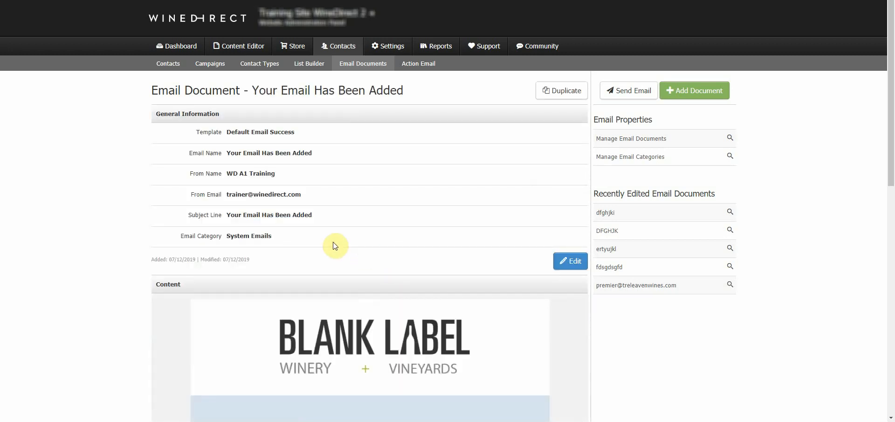
Start sending 'Your Email Has Been Added', browse the contact lists, cancel, and return to Email Documents.
scroll(416, 186, down, 2)
scroll(413, 189, up, 2)
click(626, 93)
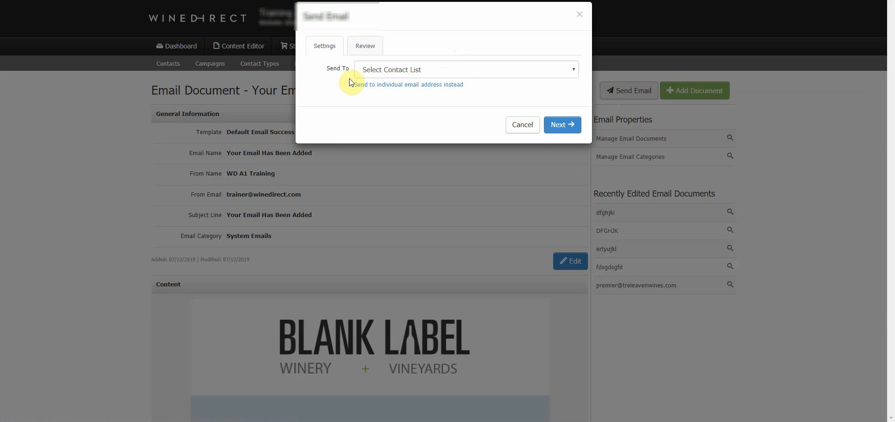
click(375, 72)
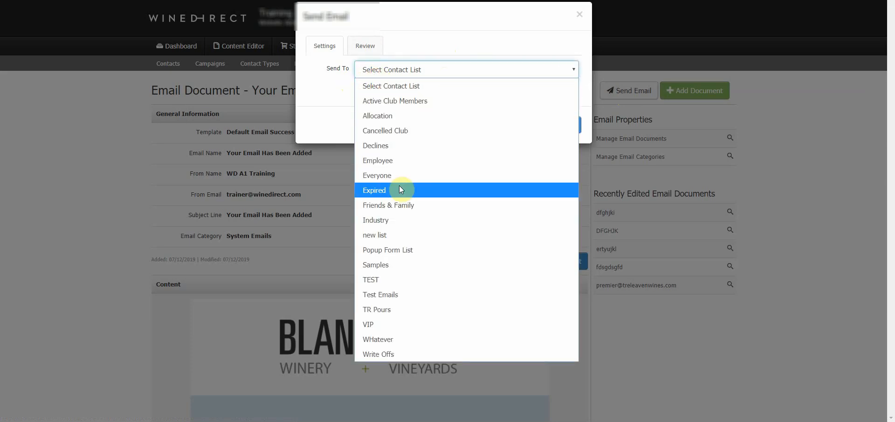
click(341, 86)
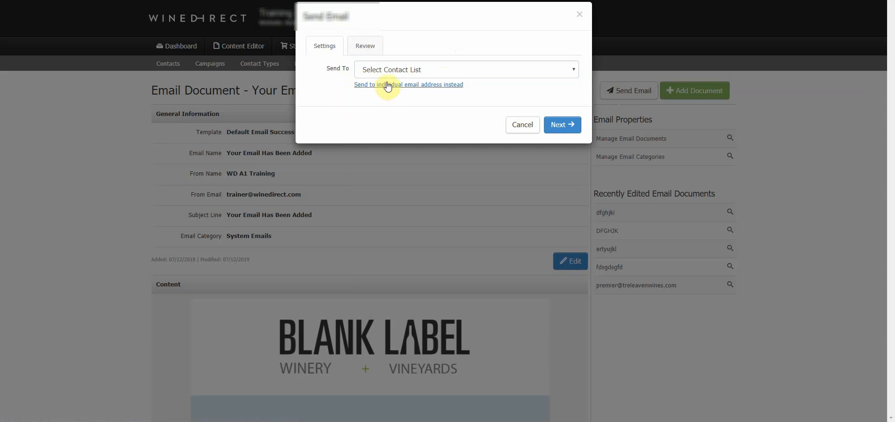
click(405, 71)
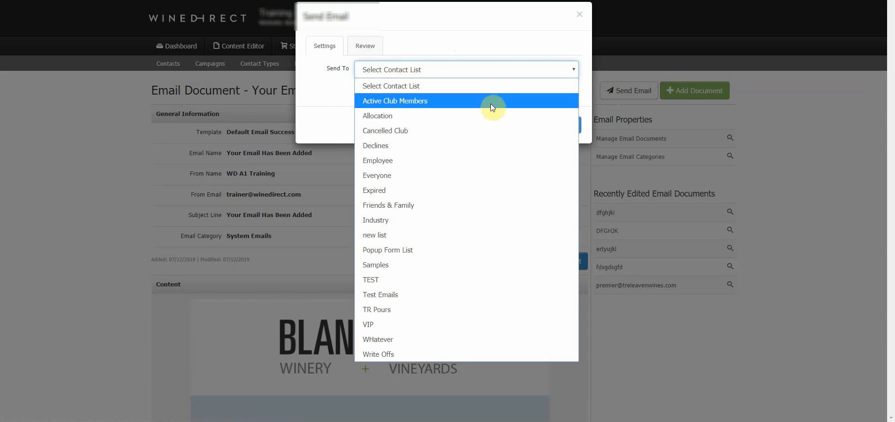
click(479, 72)
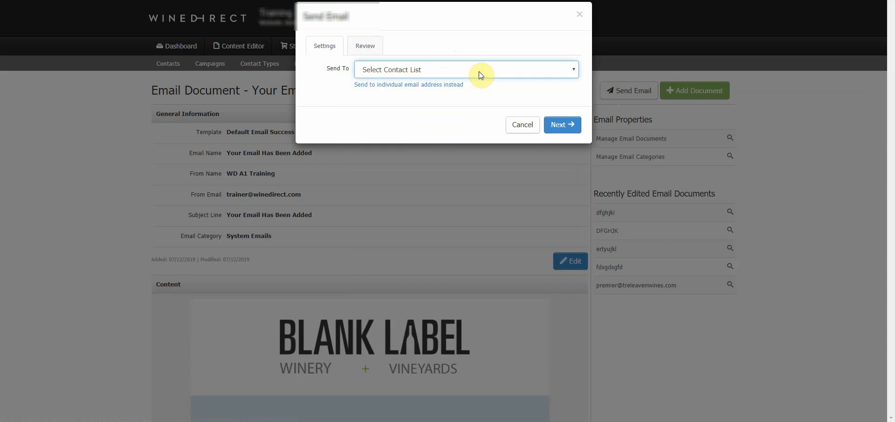
click(479, 71)
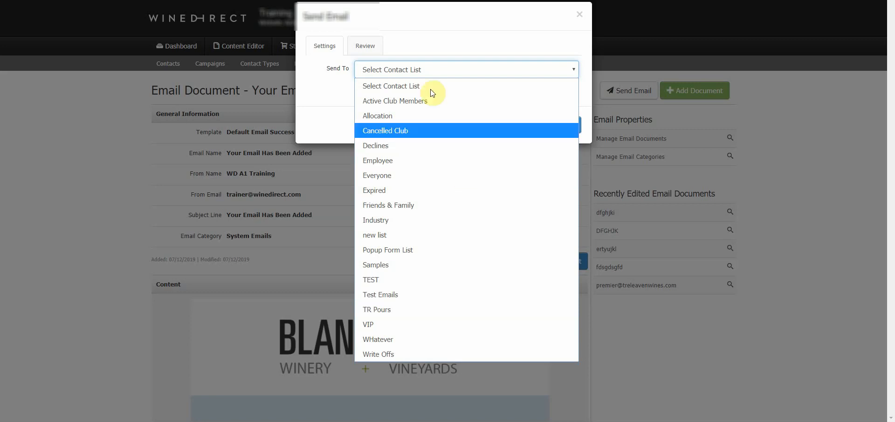
click(428, 72)
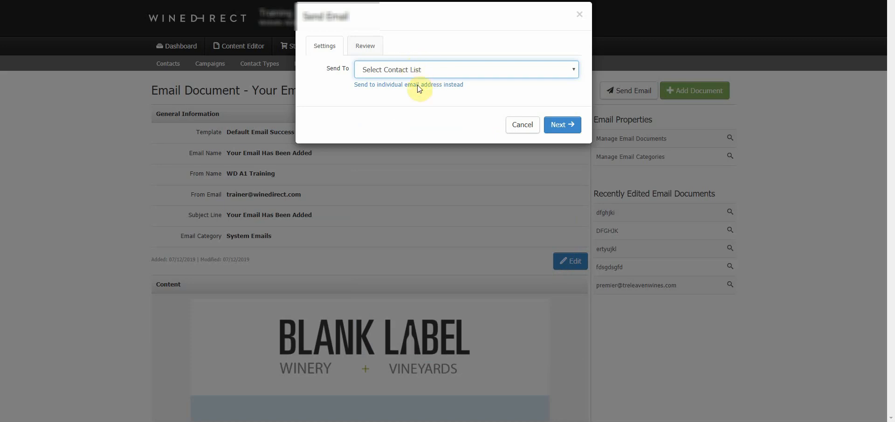
click(517, 129)
click(377, 69)
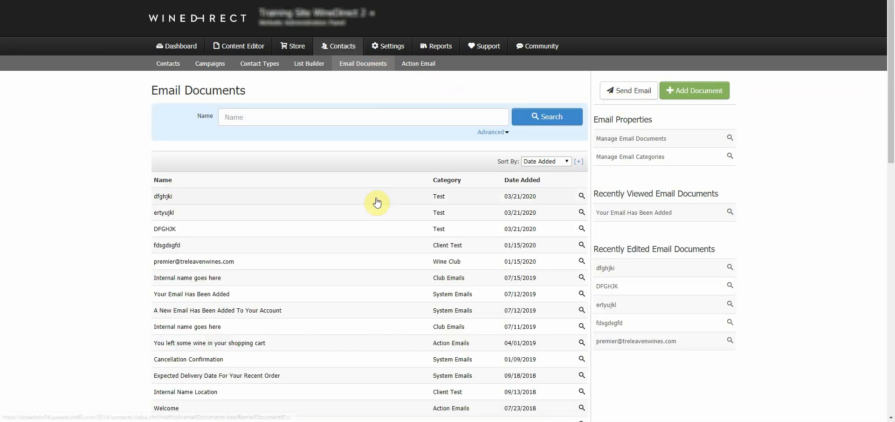
Open a fresh Send Email dialog from the Email Documents list.
click(626, 91)
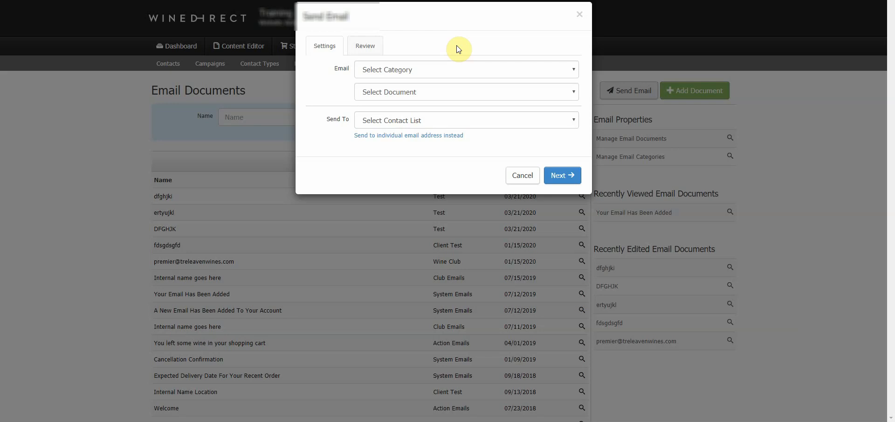
Browse the category, document and contact-list options, then switch to an individual email address.
click(399, 72)
click(398, 71)
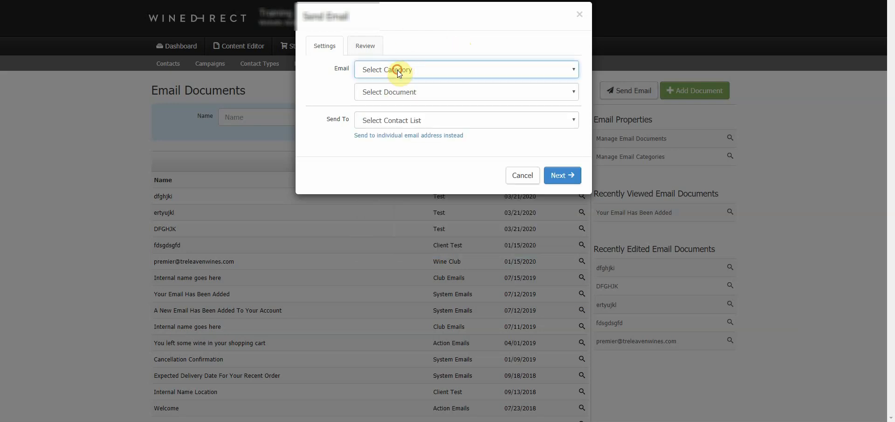
click(393, 91)
click(390, 107)
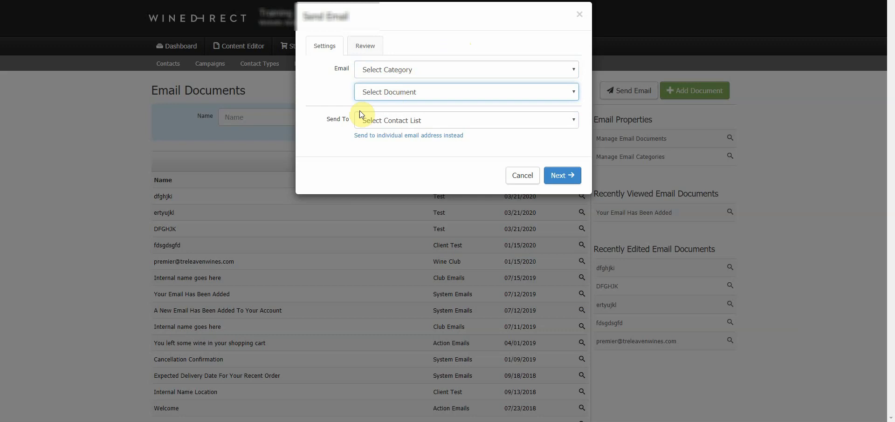
click(387, 121)
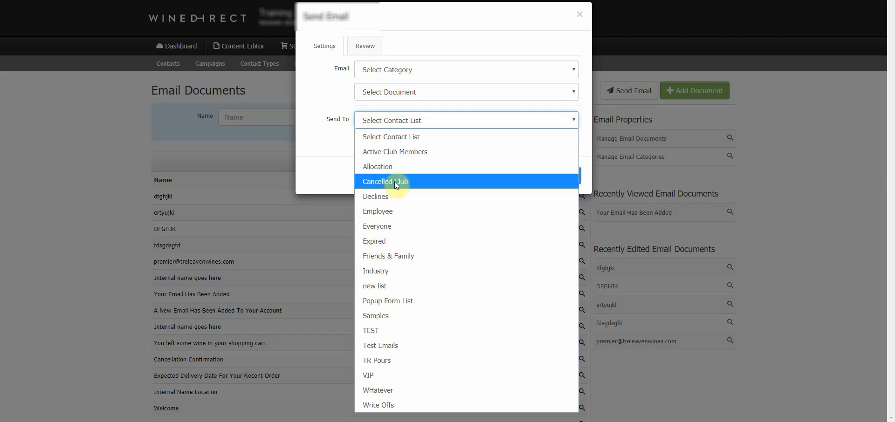
click(369, 120)
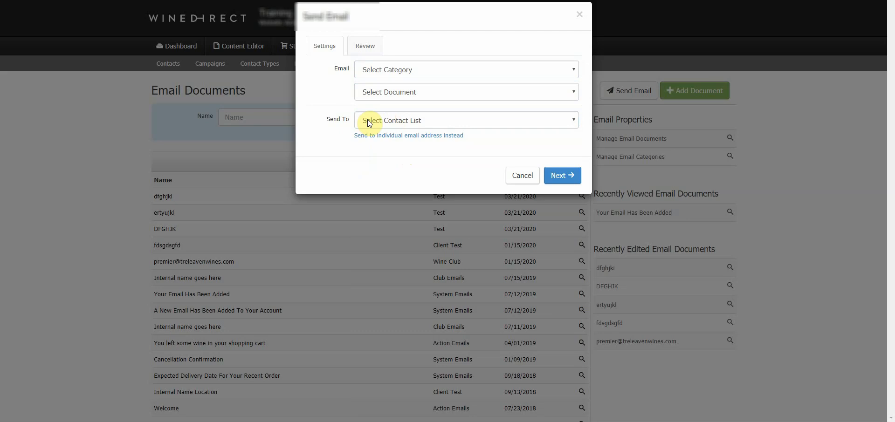
click(370, 122)
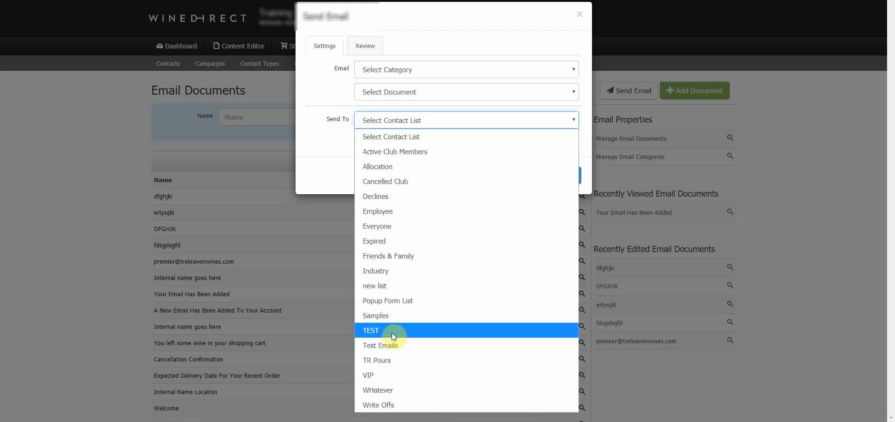
click(326, 80)
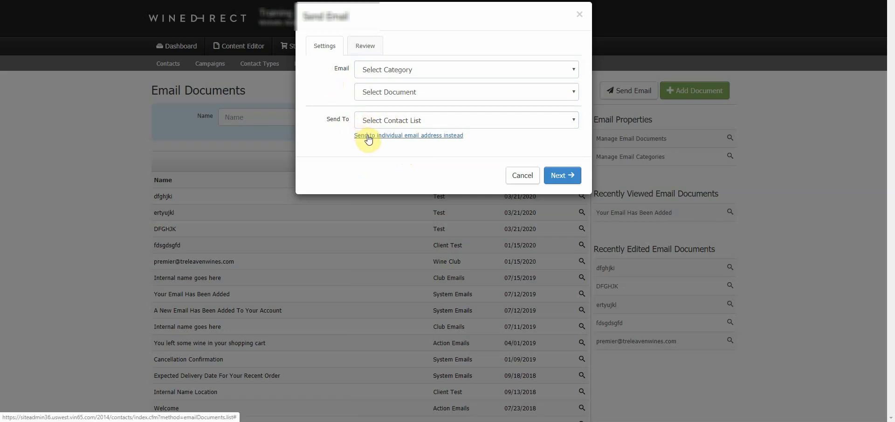
click(422, 136)
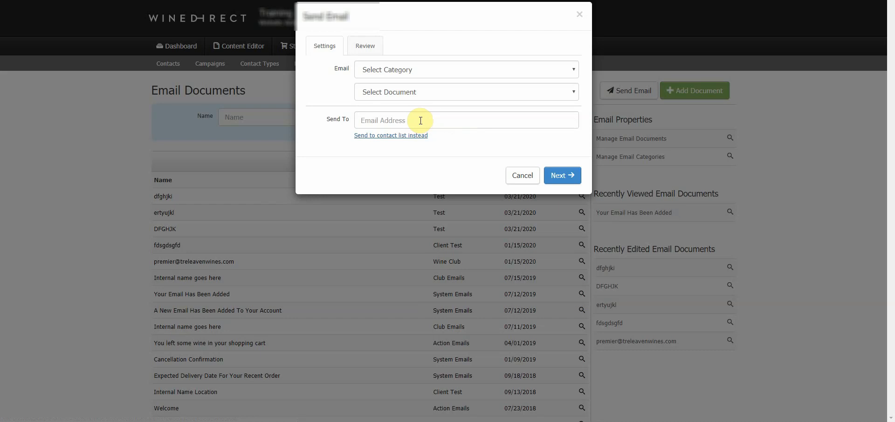
Switch back from the individual address to contact lists, browse them, and cancel the send.
click(420, 121)
click(486, 140)
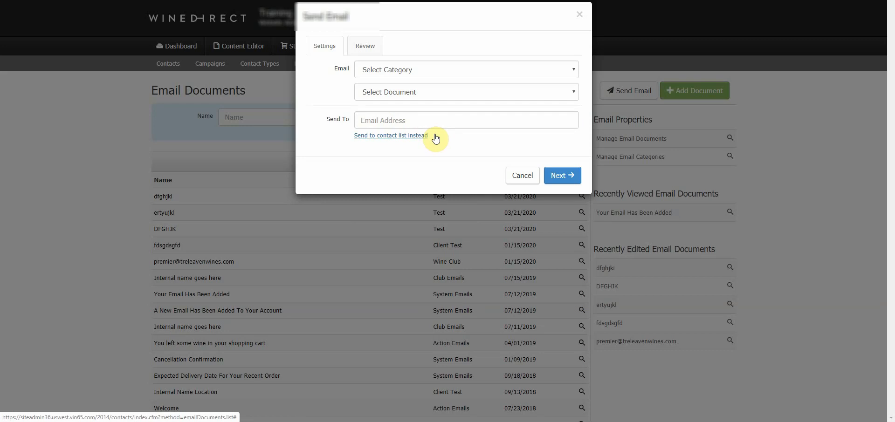
click(423, 137)
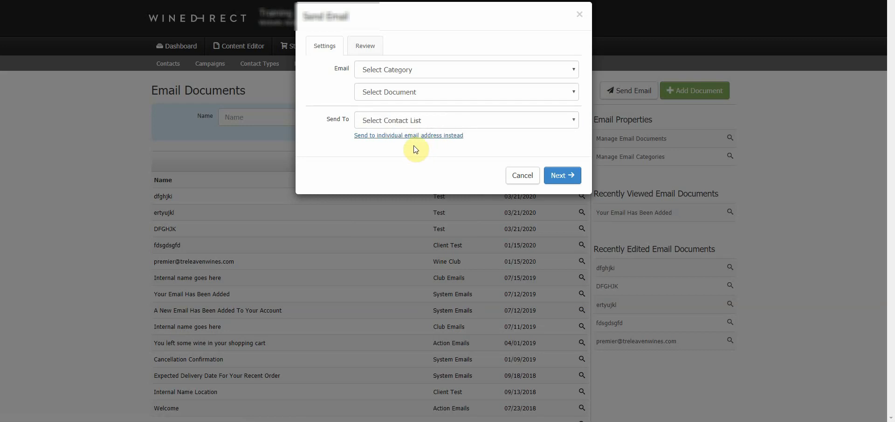
click(401, 120)
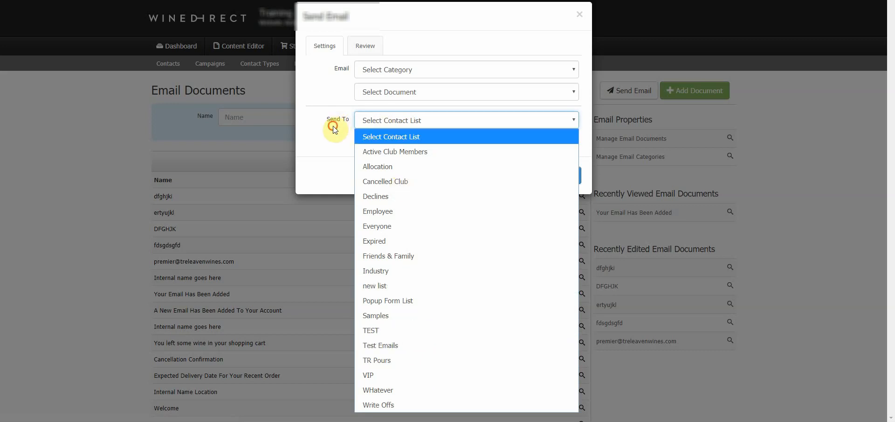
click(333, 139)
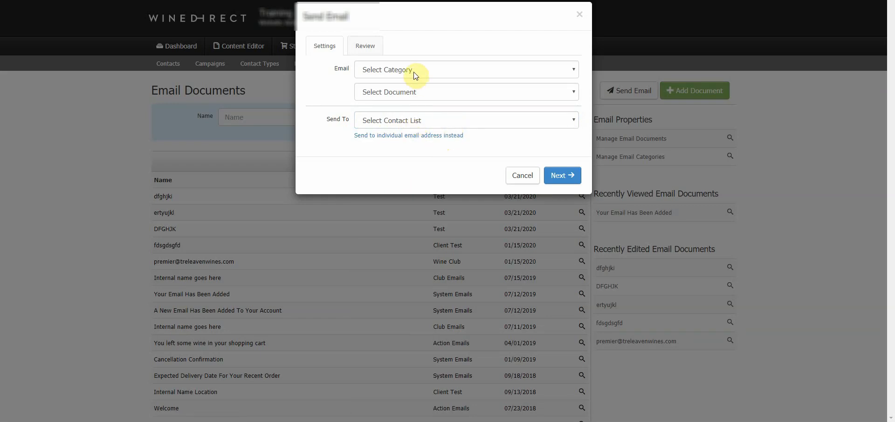
click(419, 119)
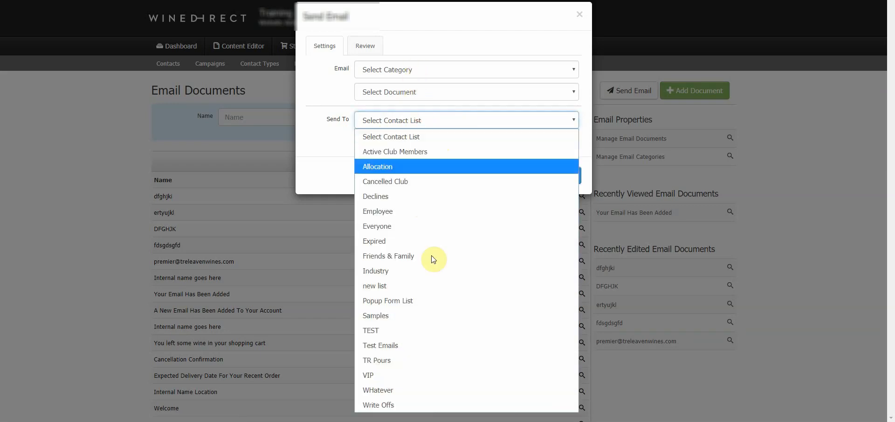
click(450, 127)
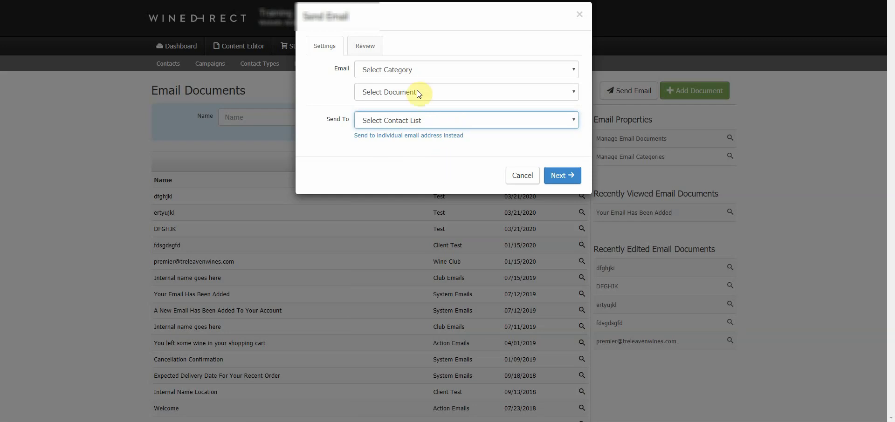
click(522, 175)
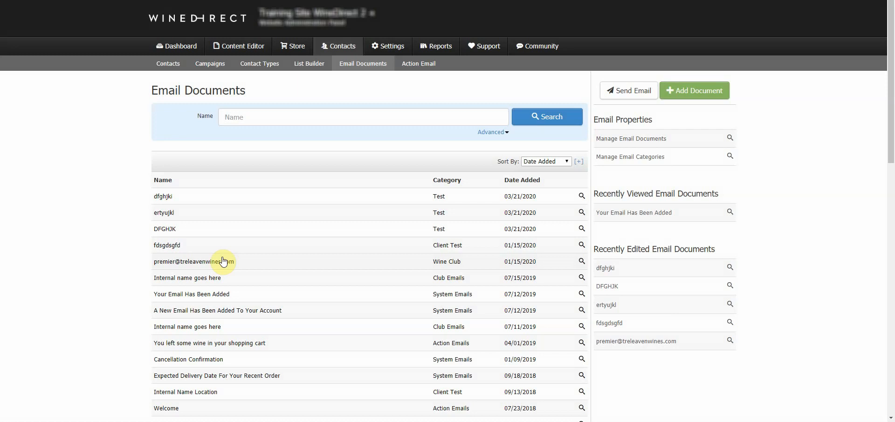
Open 'Internal name goes here' and set up sending it to Active Club Members.
click(209, 278)
click(632, 100)
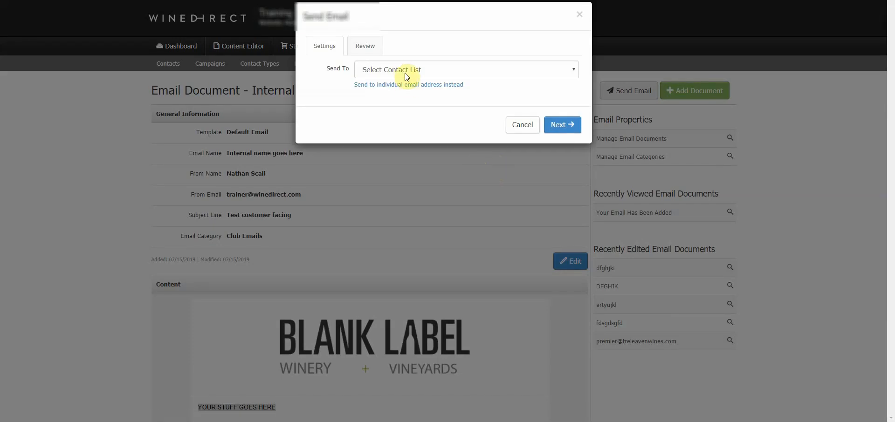
click(403, 71)
click(408, 102)
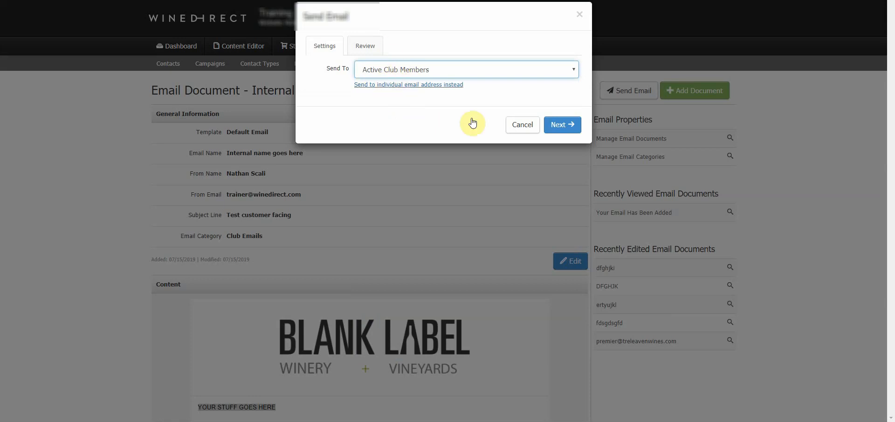
click(555, 125)
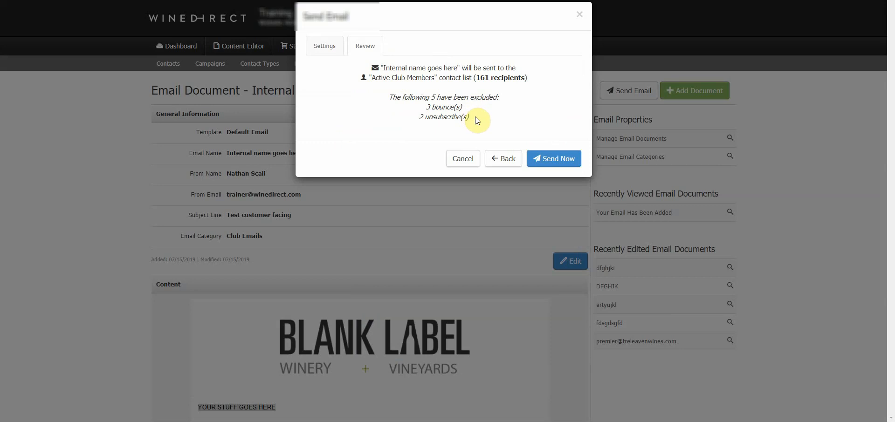
Review the 161 recipients count, then cancel without sending.
drag(493, 78, 473, 80)
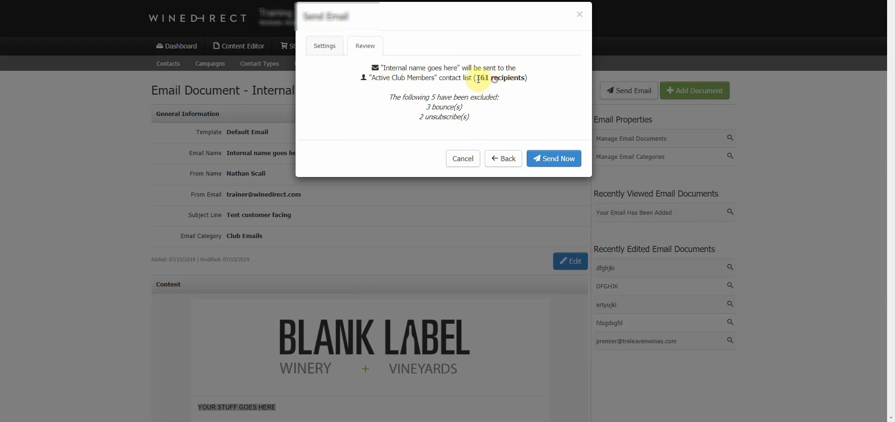
click(503, 102)
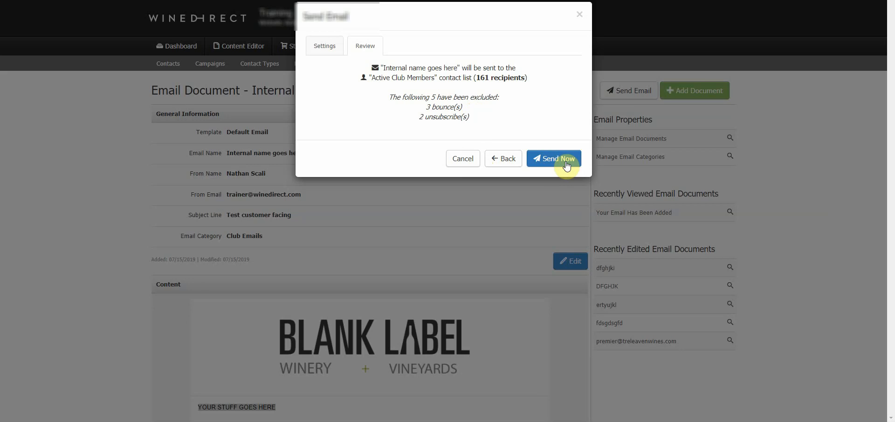
click(468, 159)
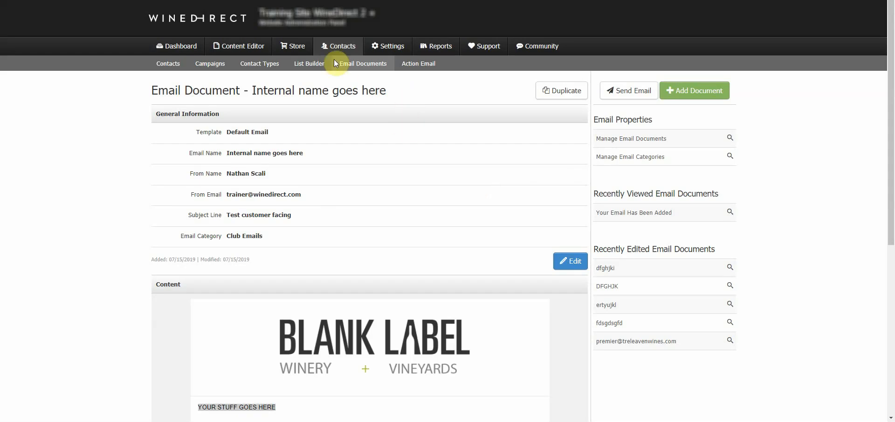
Open Send Club Email from the Store > Clubs menu.
click(298, 49)
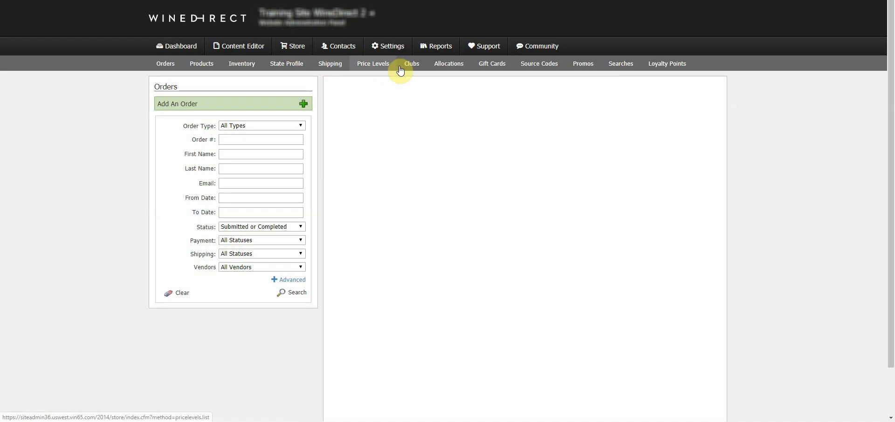
mouse_move(412, 70)
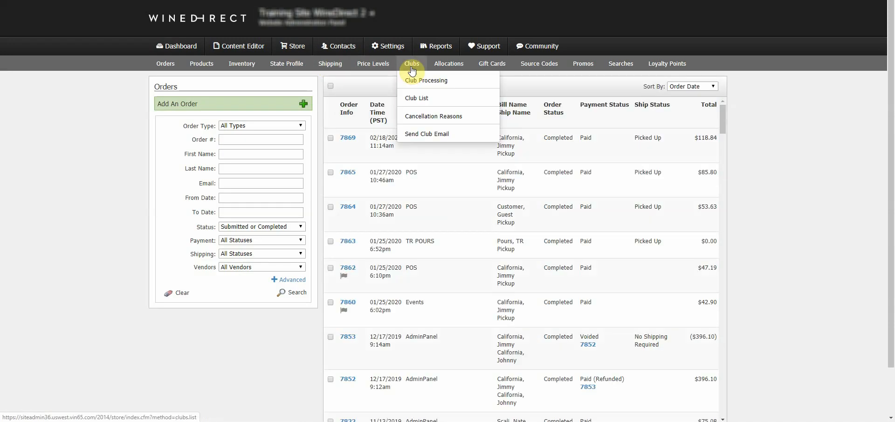
click(423, 137)
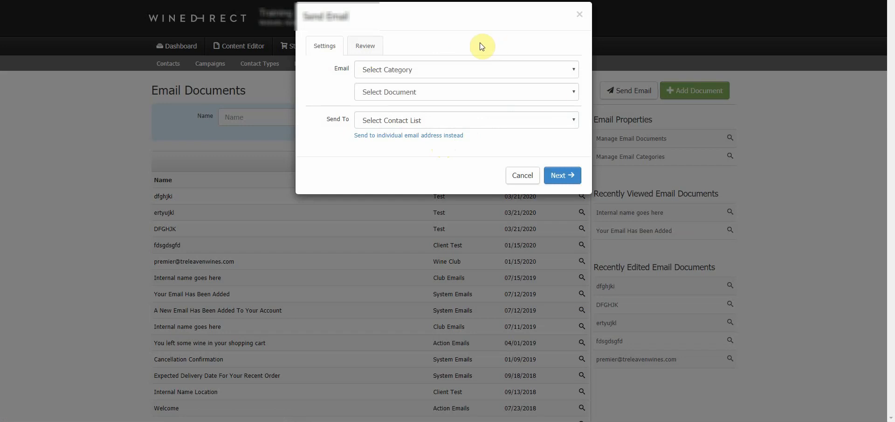
Choose Club Emails, Post Processing - Decline Email, and Active Club Members, then continue to review.
click(425, 70)
click(416, 116)
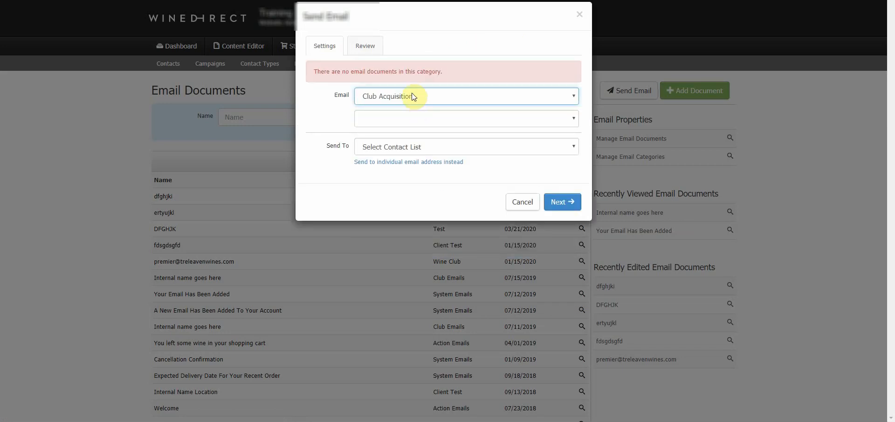
click(414, 97)
click(419, 158)
click(419, 148)
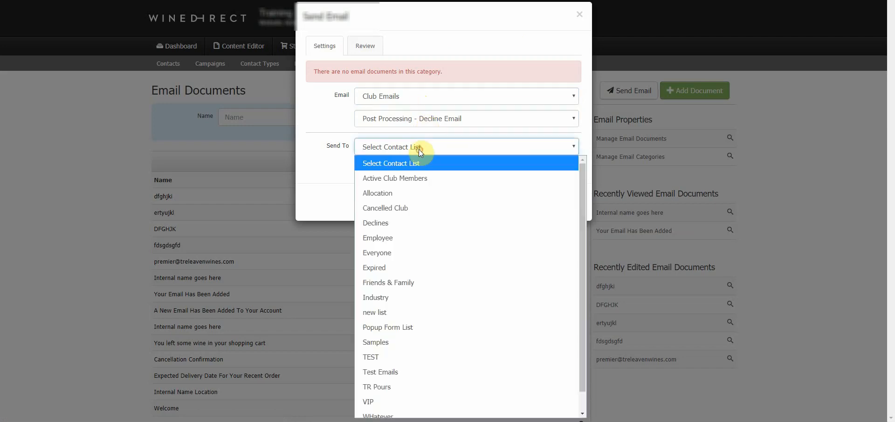
click(391, 185)
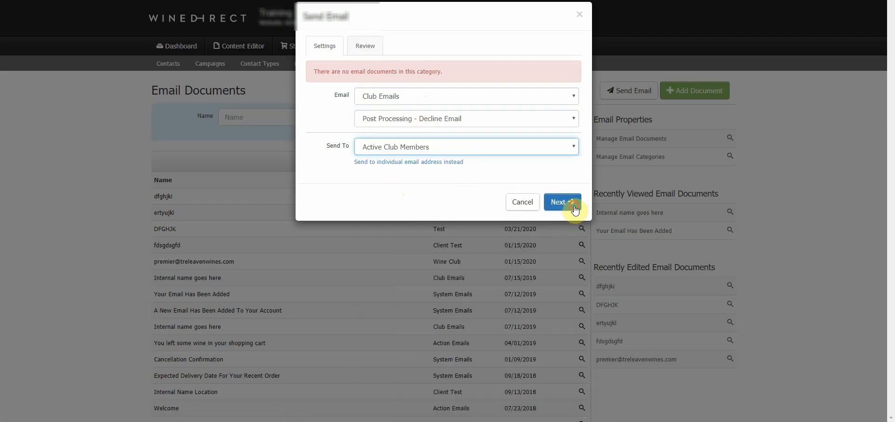
click(566, 204)
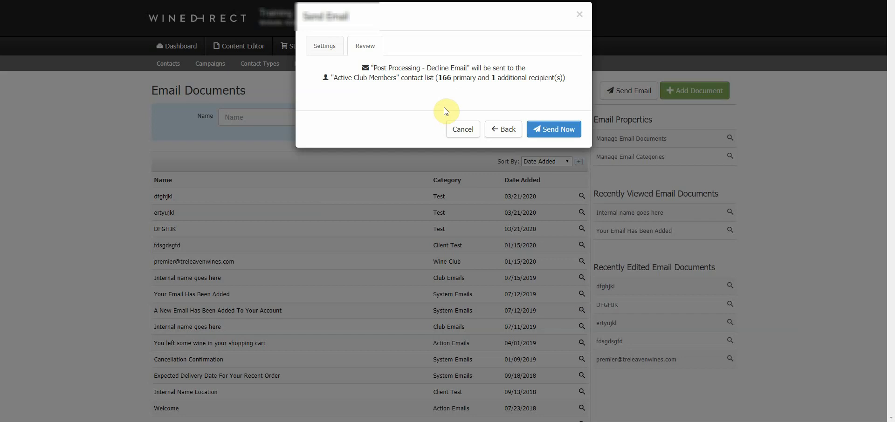
Cancel the Post Processing - Decline Email send from the Review tab.
click(459, 131)
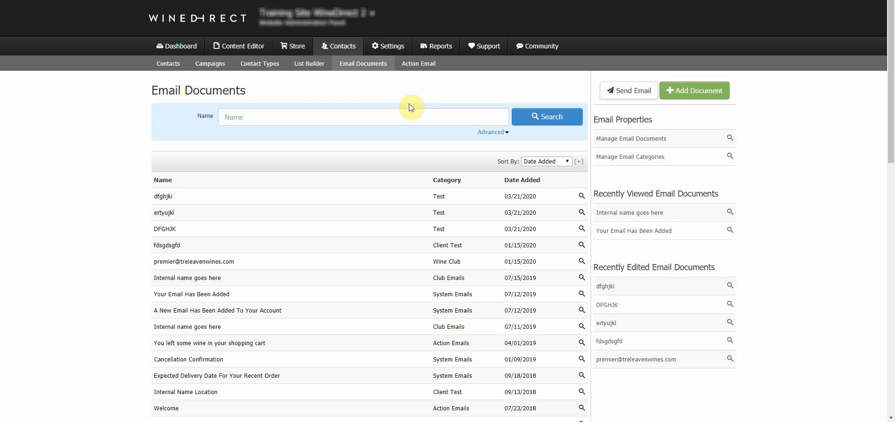
Open Club Processing, edit the 2020/02 Shipment, and view its Package Setup and Club Members.
click(301, 47)
mouse_move(410, 66)
click(412, 80)
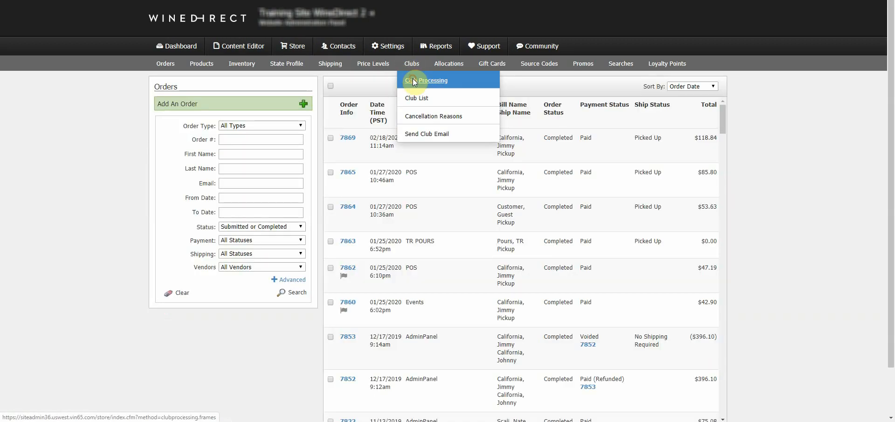
click(362, 117)
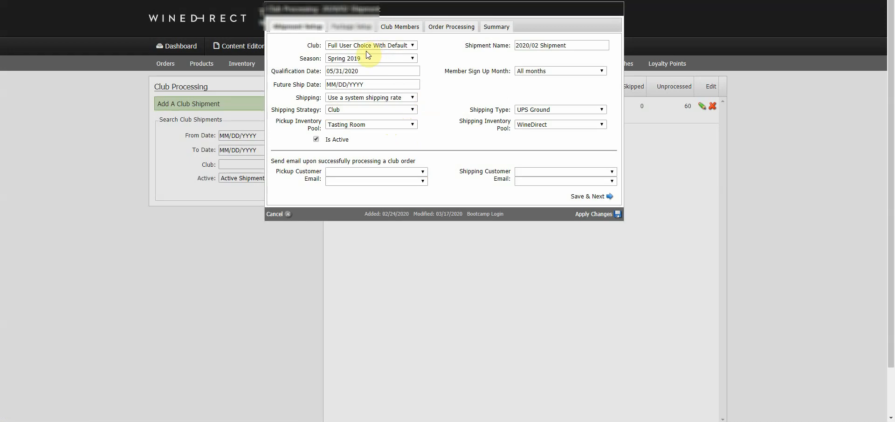
click(354, 27)
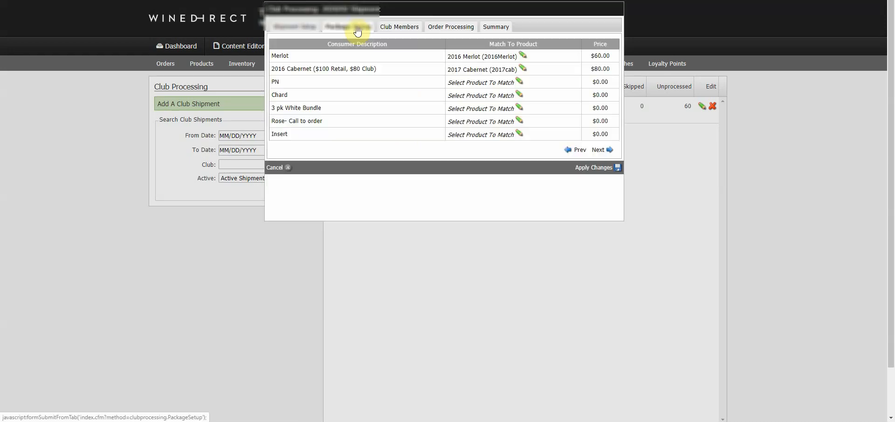
click(383, 33)
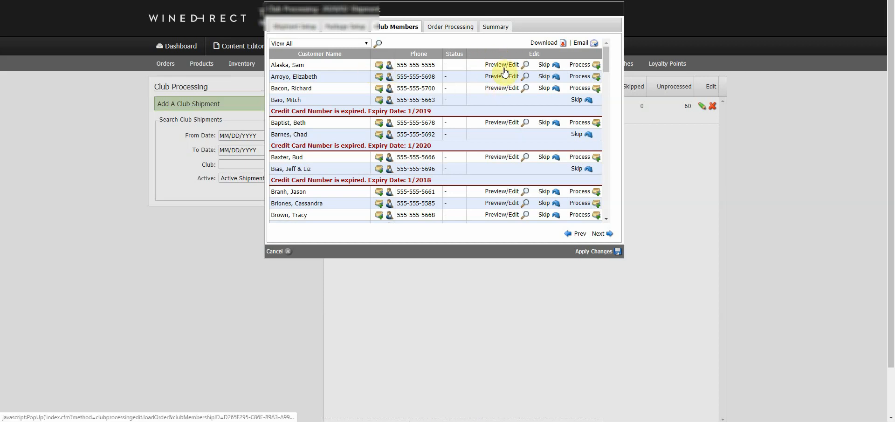
Open the club members' email window, enlarge it, and choose the Preshipment Email (Sent From the Club Processing Tool).
click(586, 43)
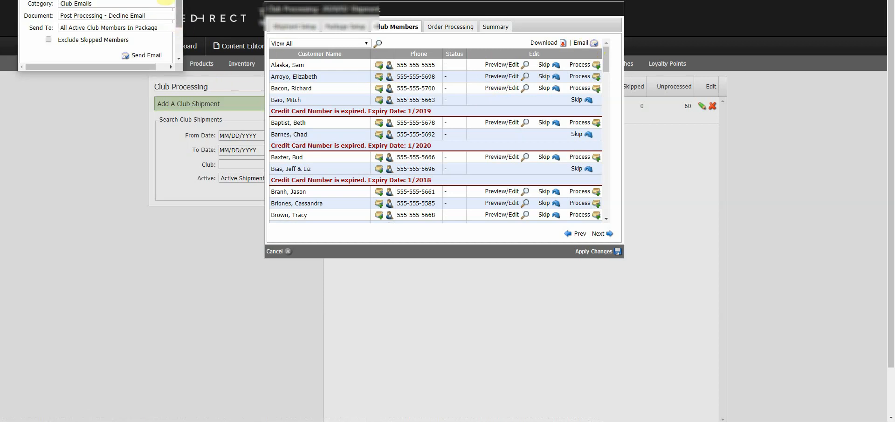
drag(100, 0, 138, 42)
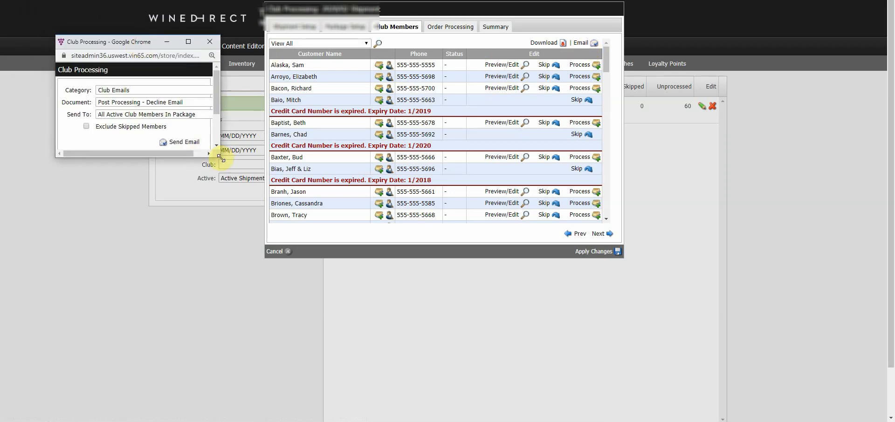
drag(226, 162, 328, 220)
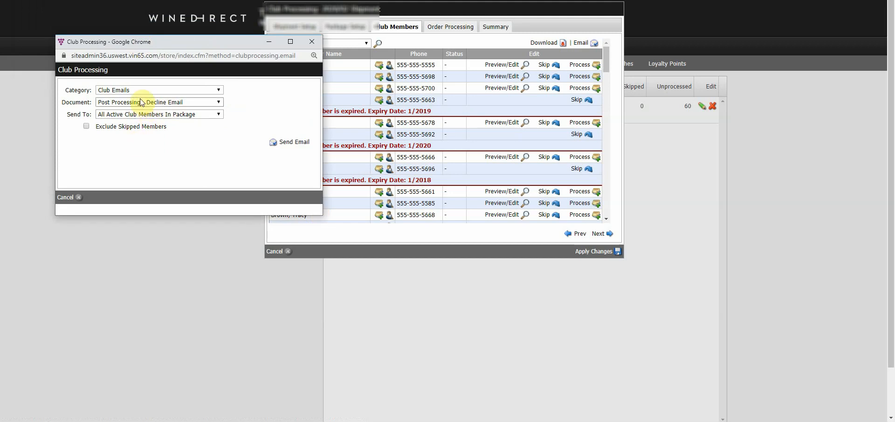
click(124, 104)
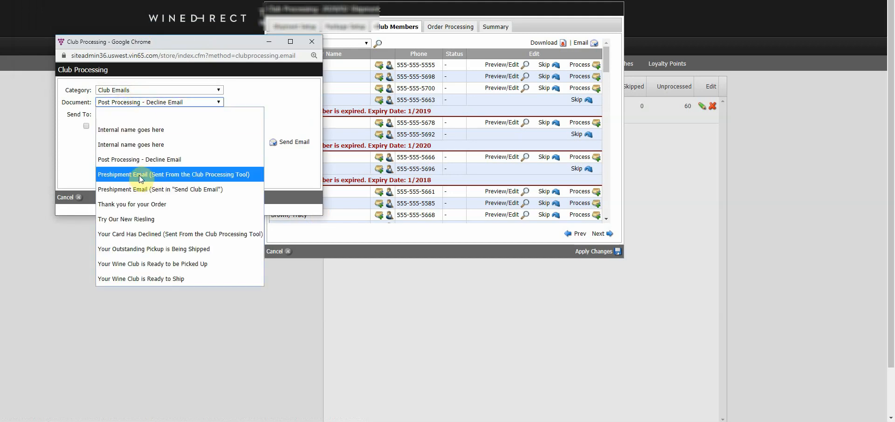
click(154, 175)
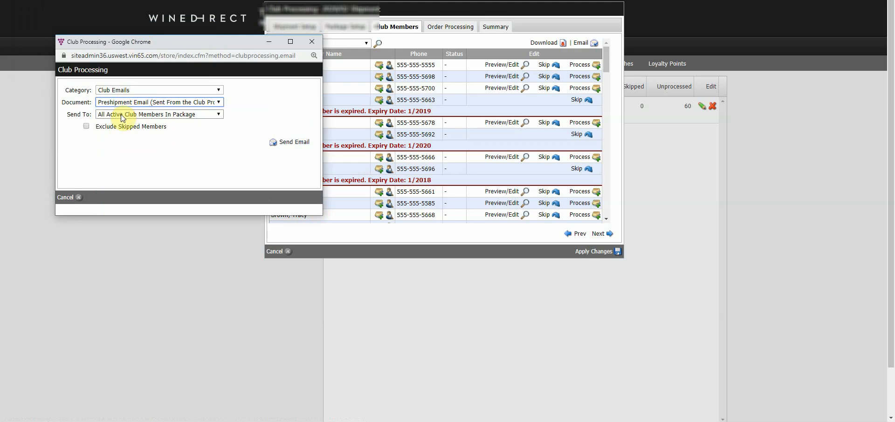
Exclude skipped members, request sending, and confirm it targets 60 primary and 1 additional recipient.
click(99, 128)
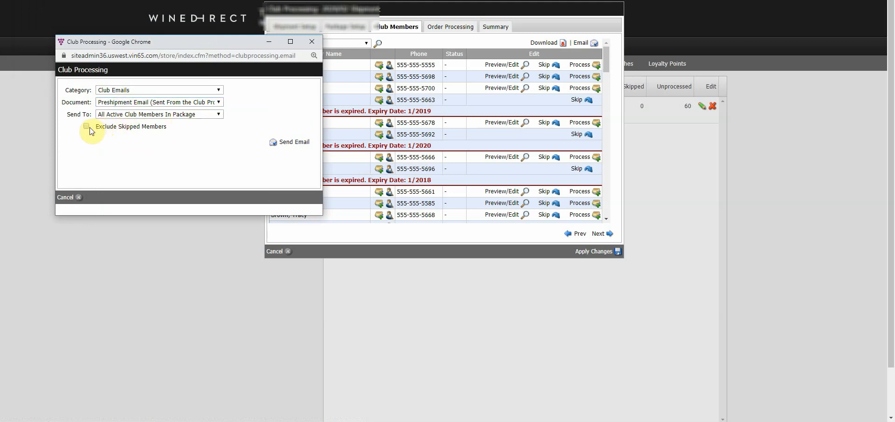
click(88, 127)
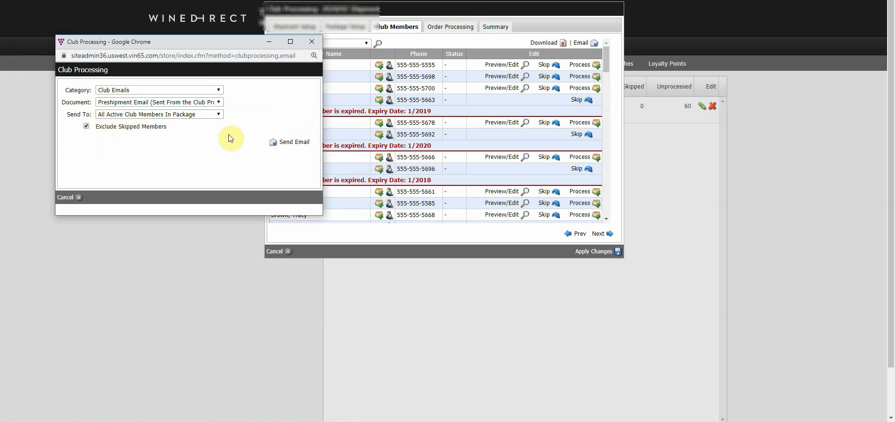
click(301, 147)
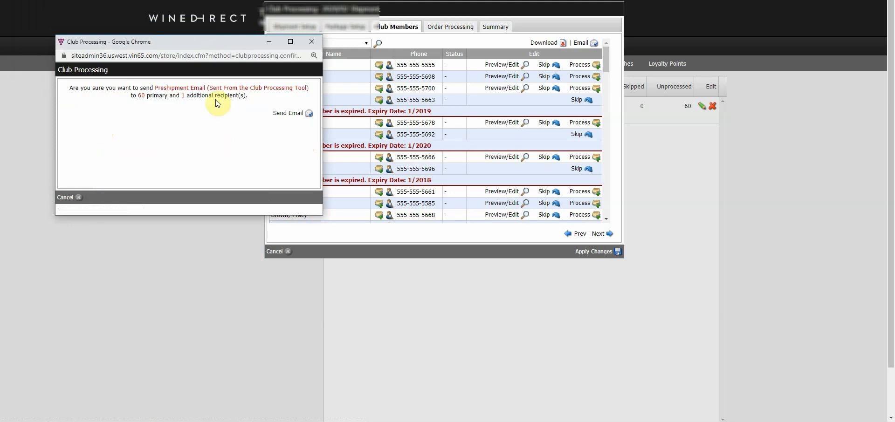
drag(148, 96, 129, 96)
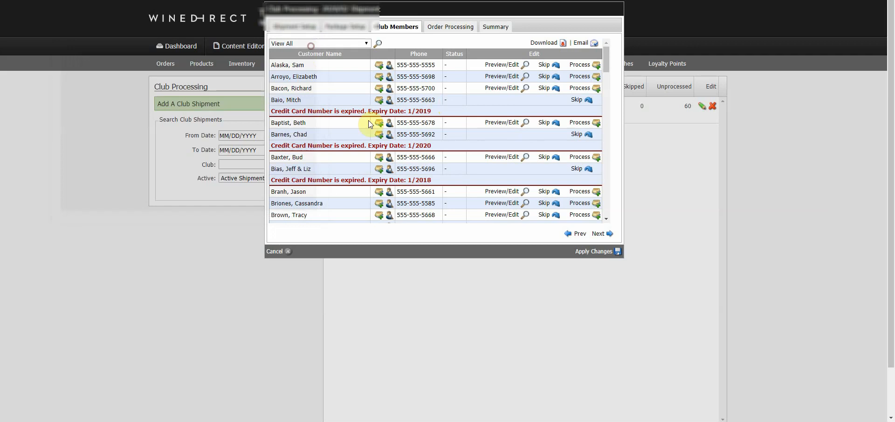
Close the preshipment email window unsent, then reopen and close the club email window.
click(312, 41)
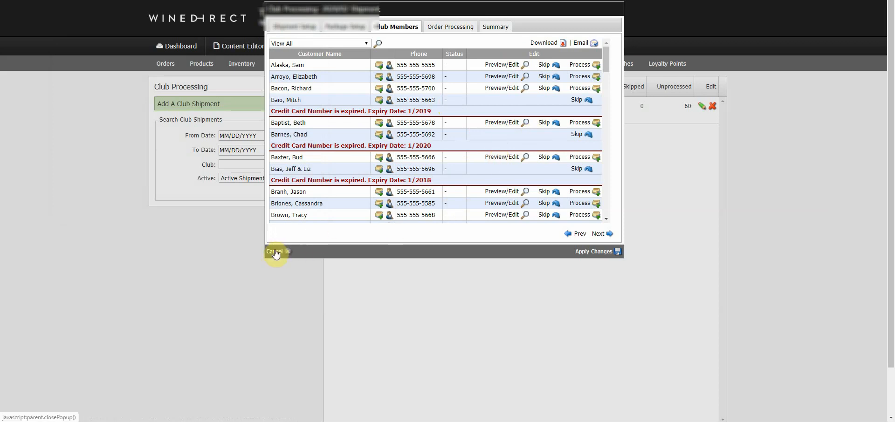
click(580, 41)
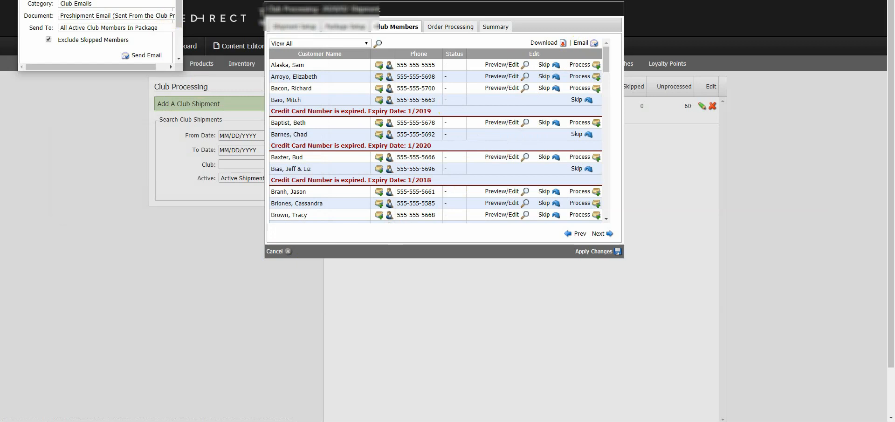
drag(77, 0, 142, 97)
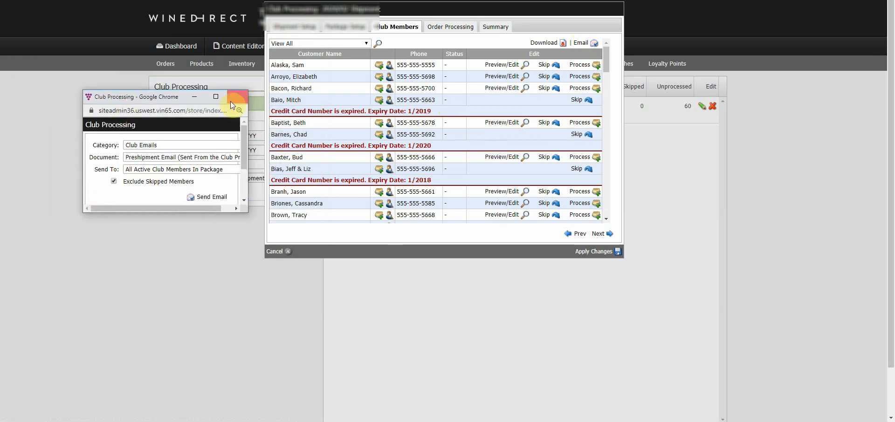
click(230, 102)
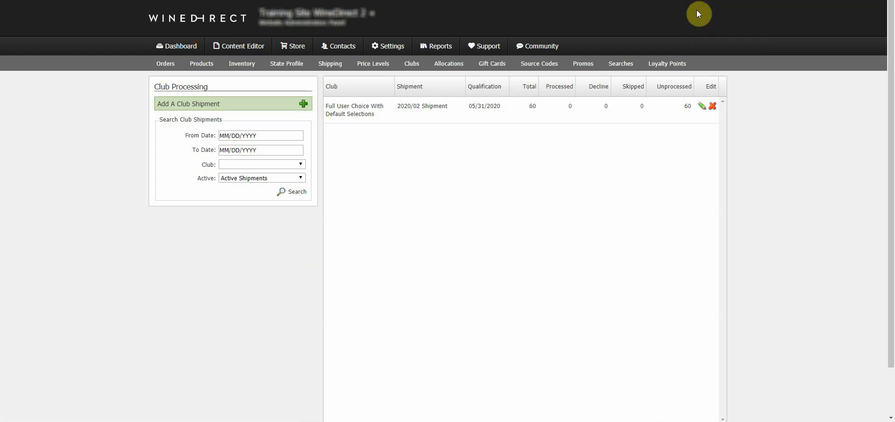
Search the WineDirect documentation for 'auto data' and open the Auto Populating Data In An Email article.
click(707, 16)
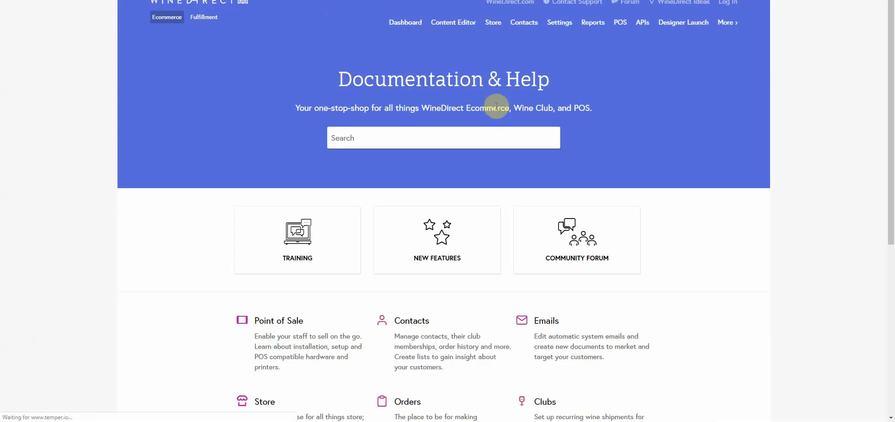
click(386, 133)
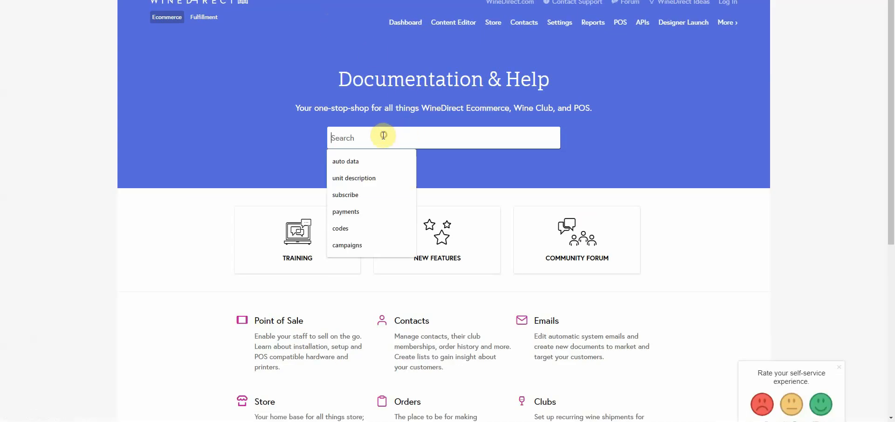
click(364, 160)
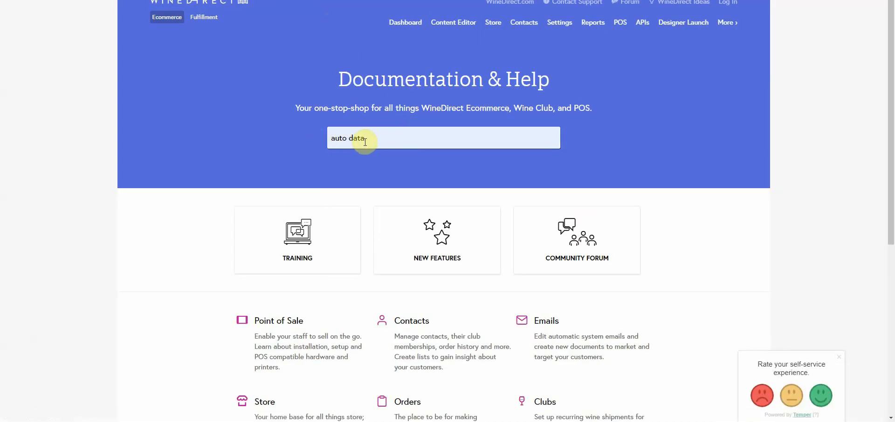
key(Return)
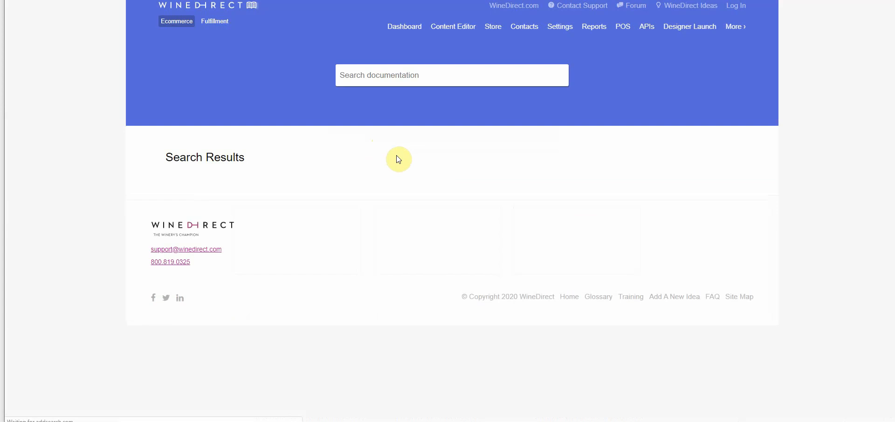
click(332, 187)
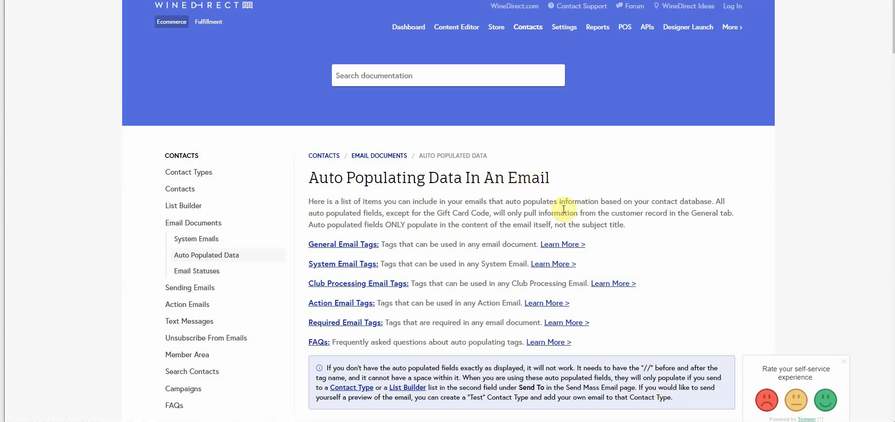
Read down the article, highlighting the //Address2// tag, to the Club Processing Email Auto Populating Tags section.
scroll(600, 181, down, 5)
scroll(600, 182, down, 2)
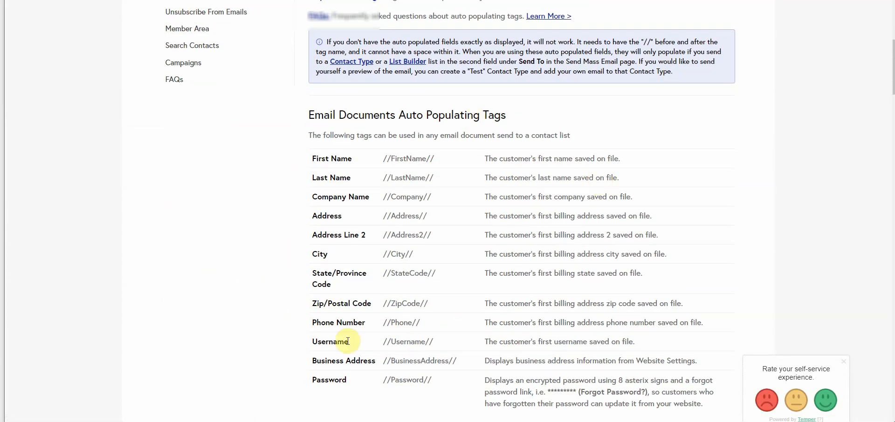
triple_click(431, 235)
click(476, 239)
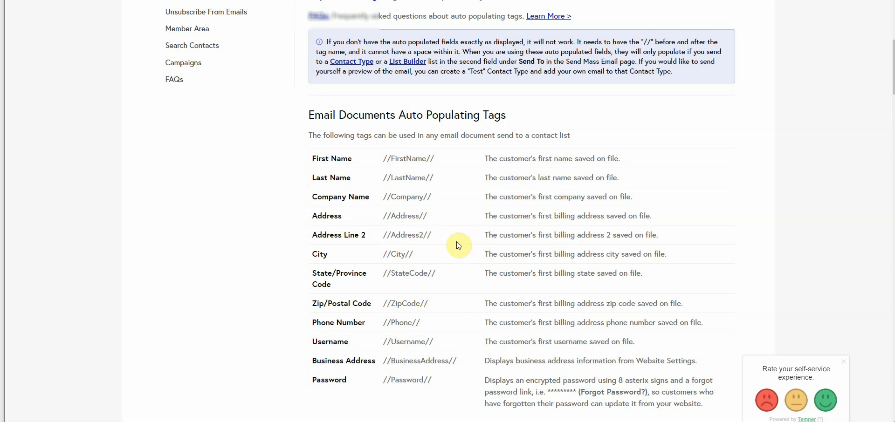
drag(432, 235, 377, 244)
scroll(506, 229, down, 10)
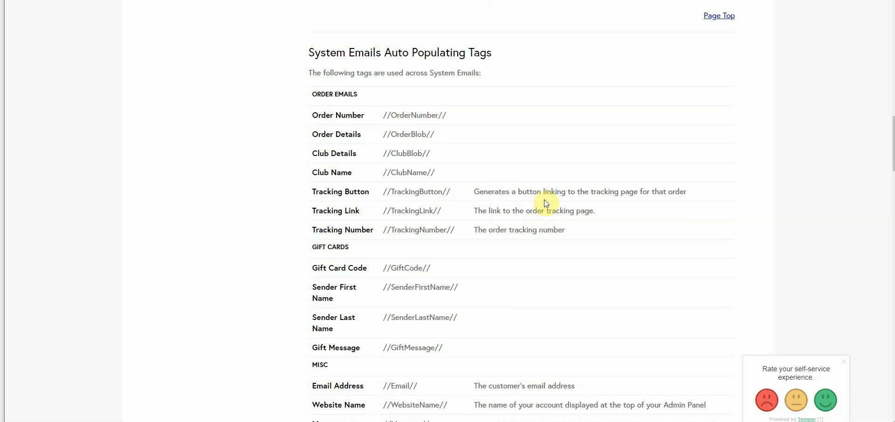
scroll(546, 203, down, 5)
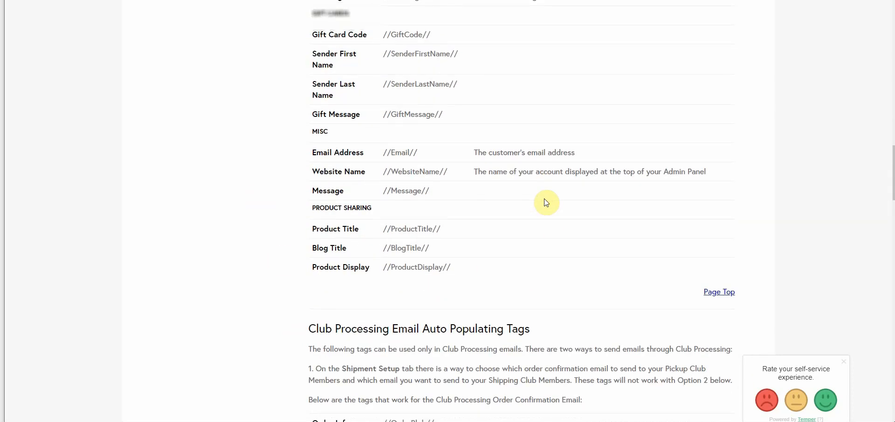
scroll(546, 203, down, 5)
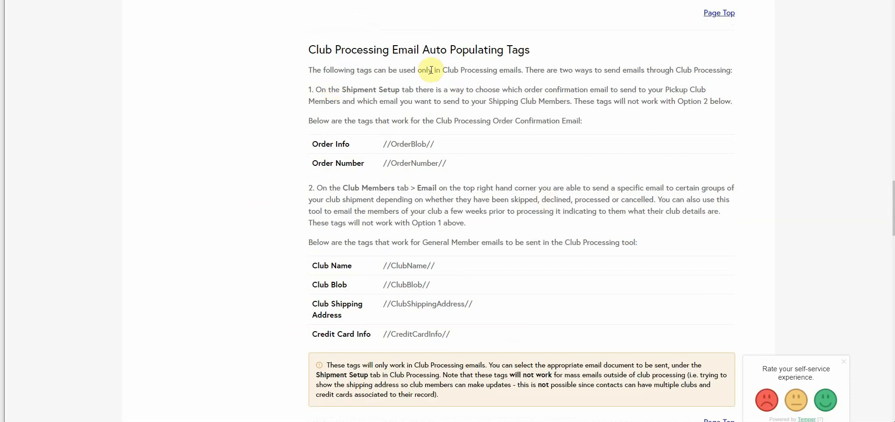
Highlight the four Club tag rows, then the //CreditCardInfo//, //ClubShippingAddress// and //ClubBlob// tags individually.
click(455, 336)
drag(456, 336, 308, 267)
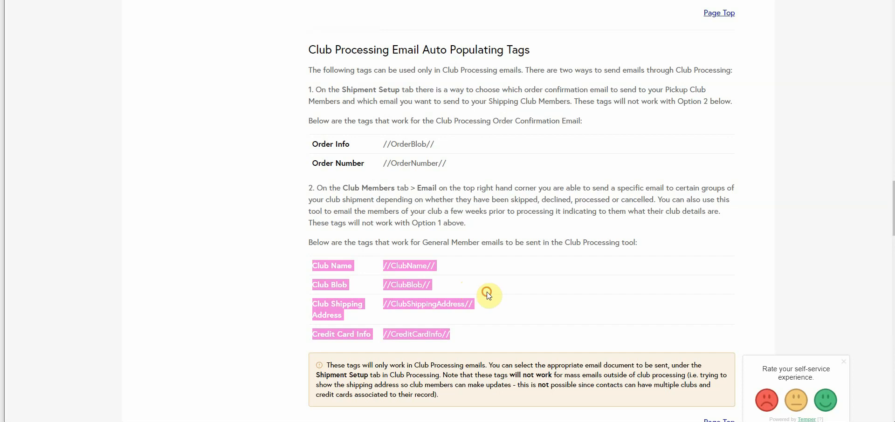
click(487, 292)
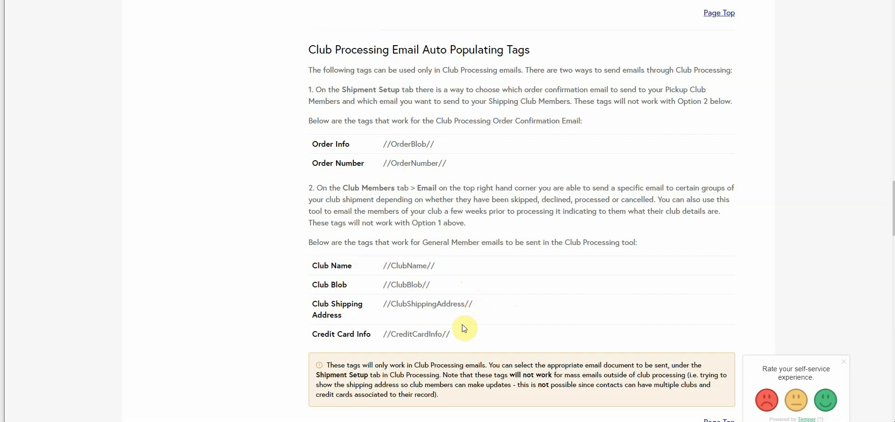
drag(450, 334, 379, 335)
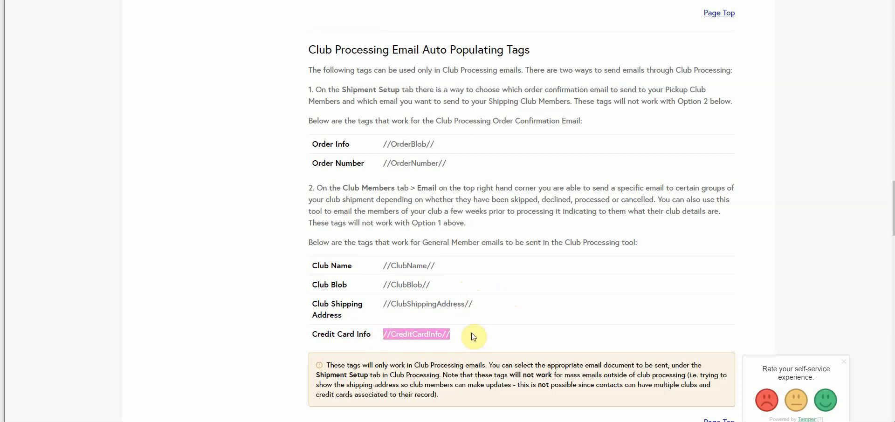
drag(479, 305, 384, 306)
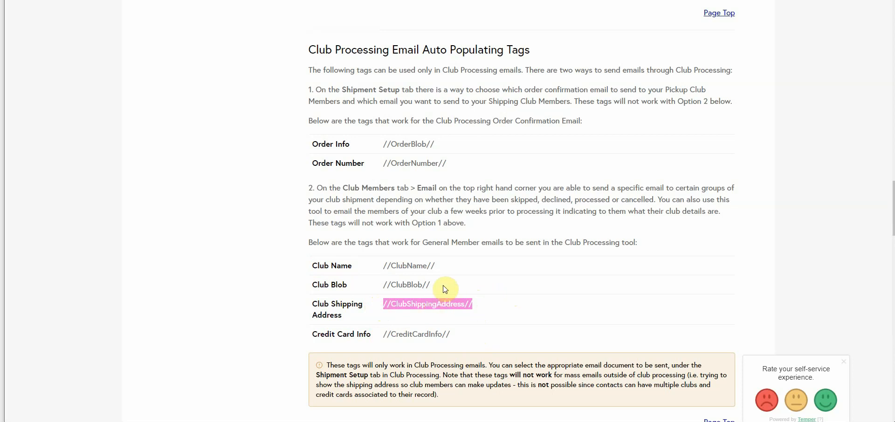
drag(445, 287, 381, 283)
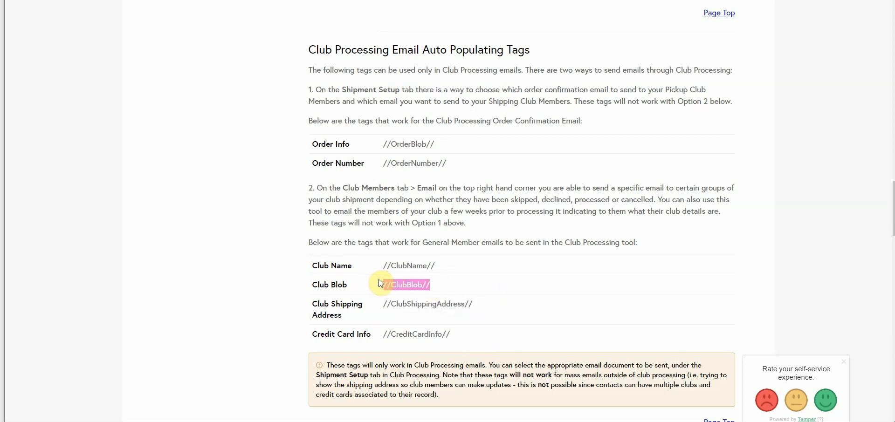
click(456, 286)
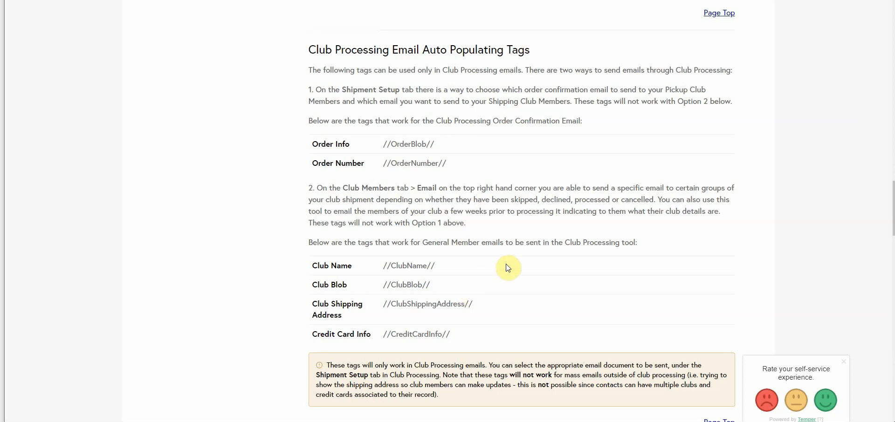
Leave the documentation and return to the WineDirect Club Processing page.
scroll(508, 269, up, 6)
scroll(508, 268, up, 12)
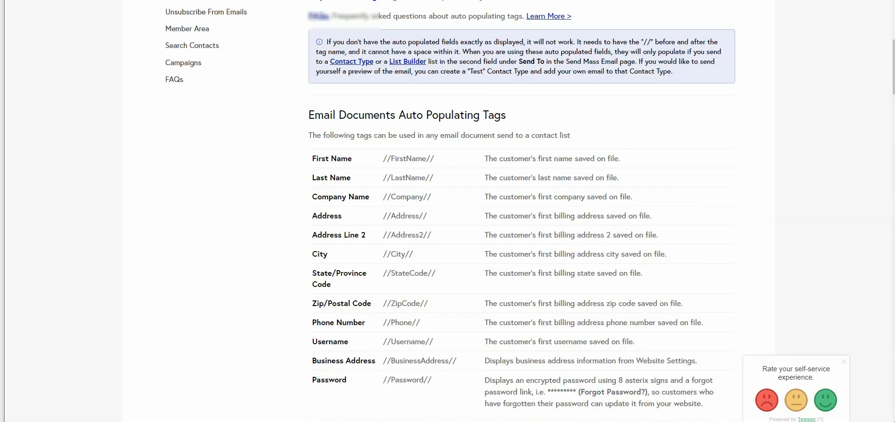
key(ctrl+w)
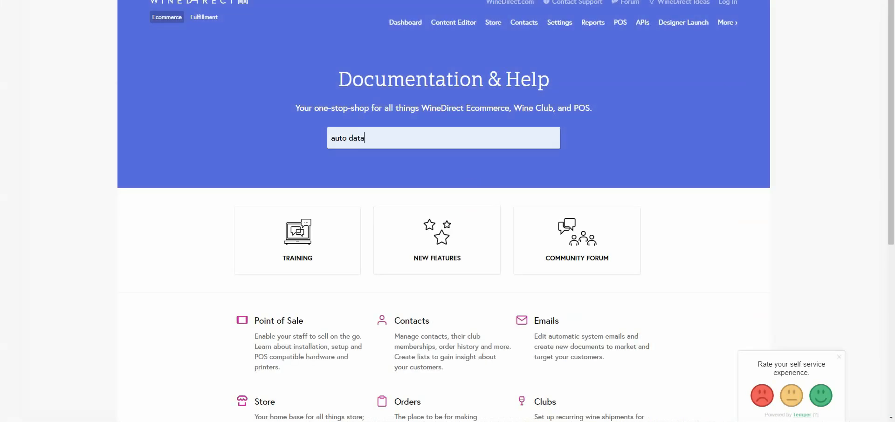
key(ctrl+w)
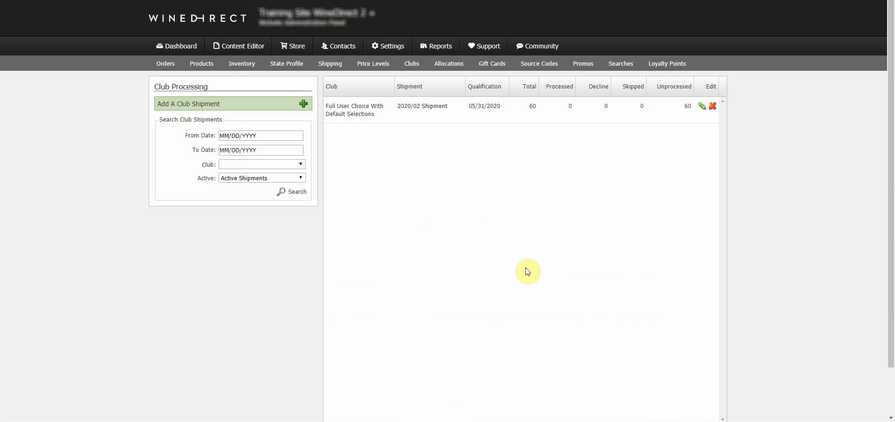
Open the shipment's Club Members list, bring up the club email form, then close it.
click(375, 111)
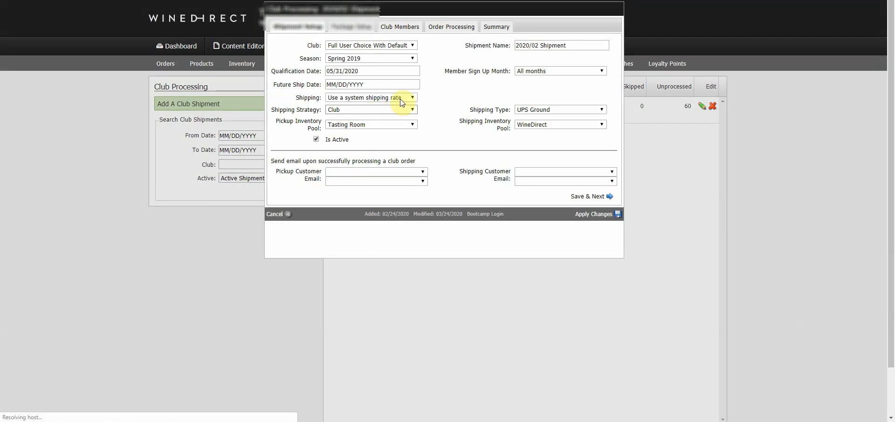
click(412, 32)
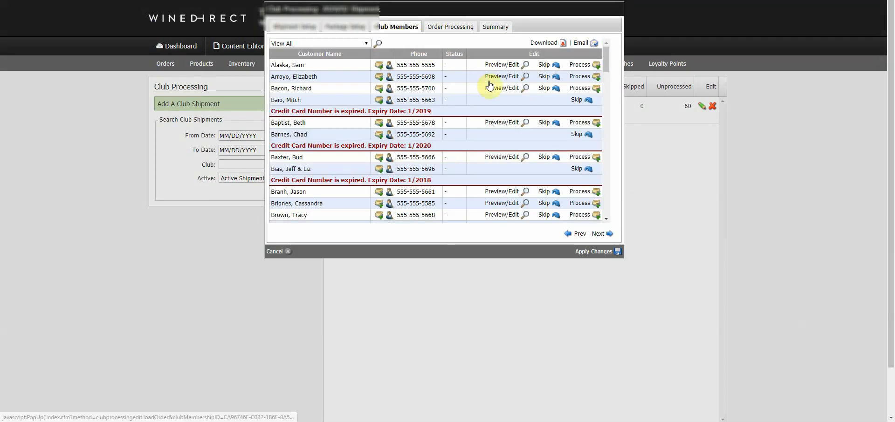
click(590, 45)
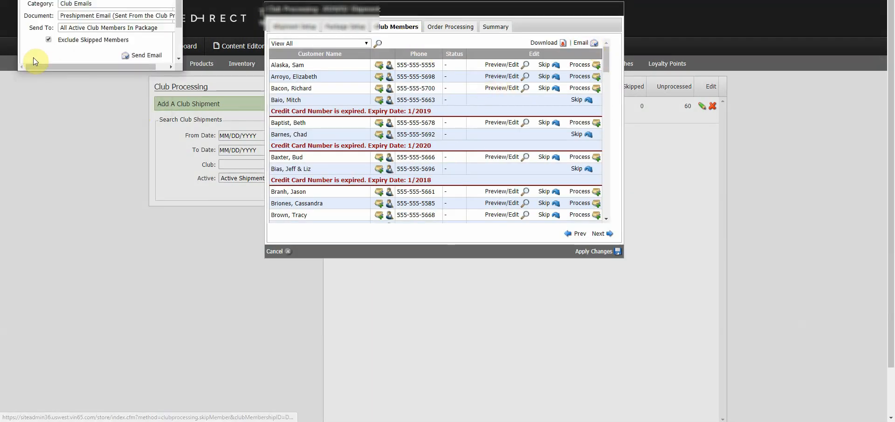
drag(68, 0, 117, 75)
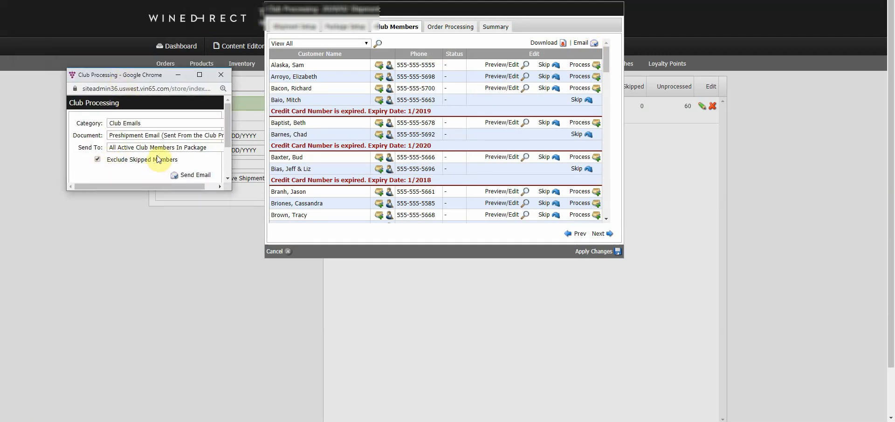
click(222, 75)
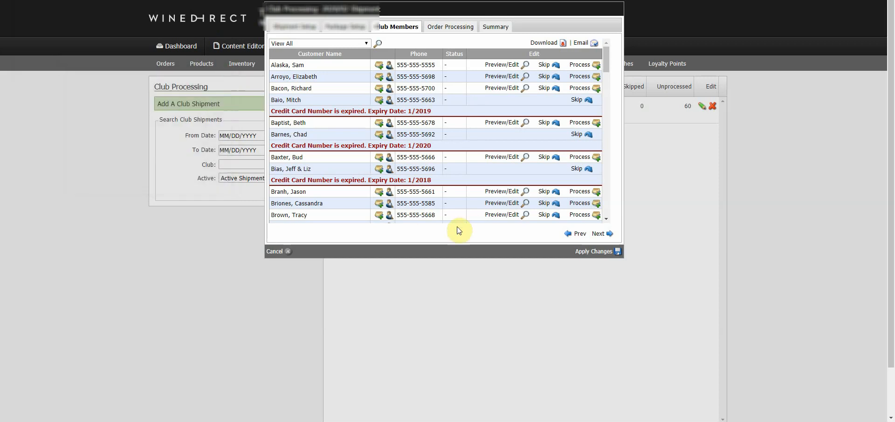
Check the shipment's Order Processing step, then return to Club Members and reopen the email form.
click(465, 28)
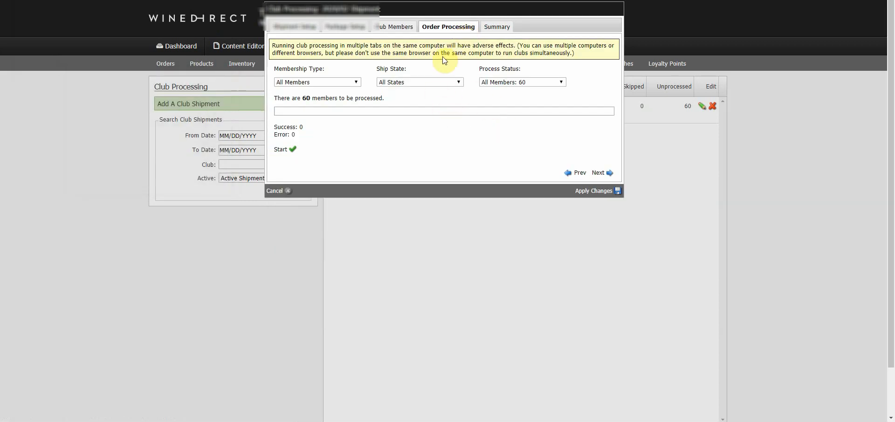
click(398, 28)
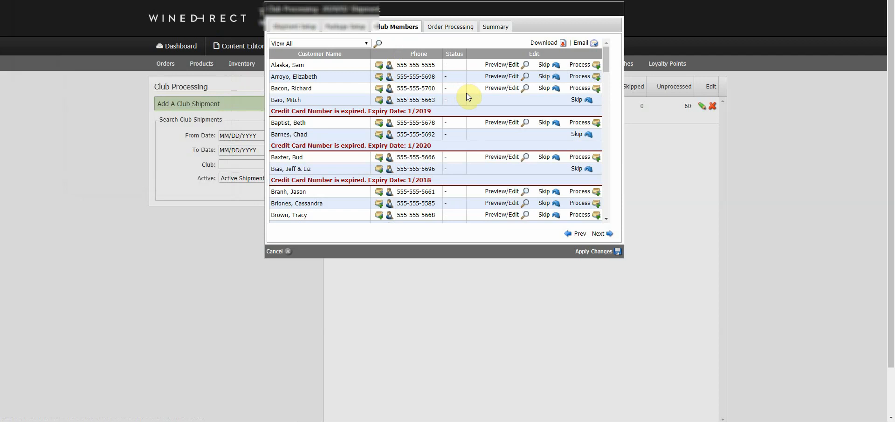
click(581, 43)
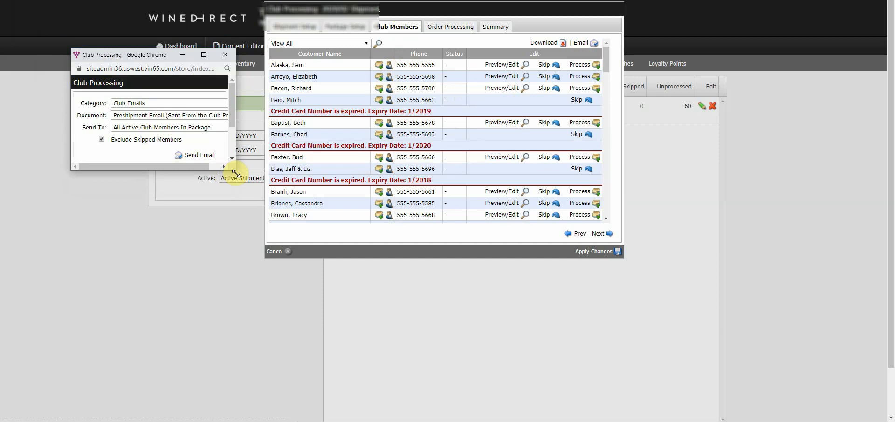
Set the email to Your Card Has Declined for Declined (May Include Expireds), then close the form and member list.
drag(231, 172, 333, 226)
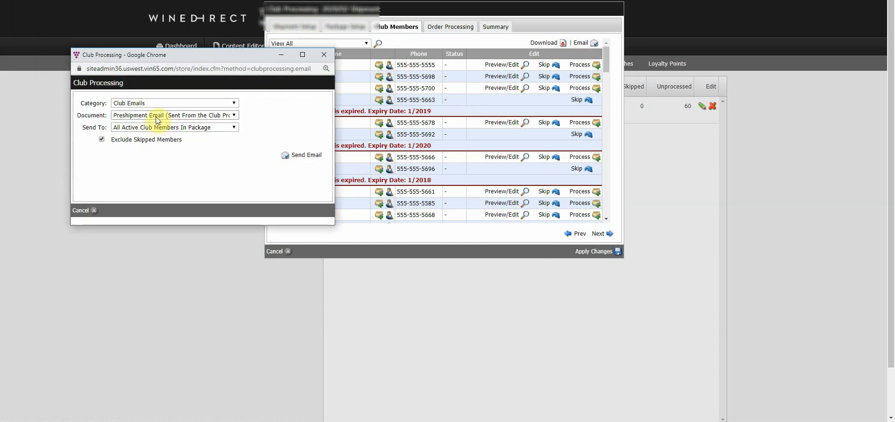
click(160, 116)
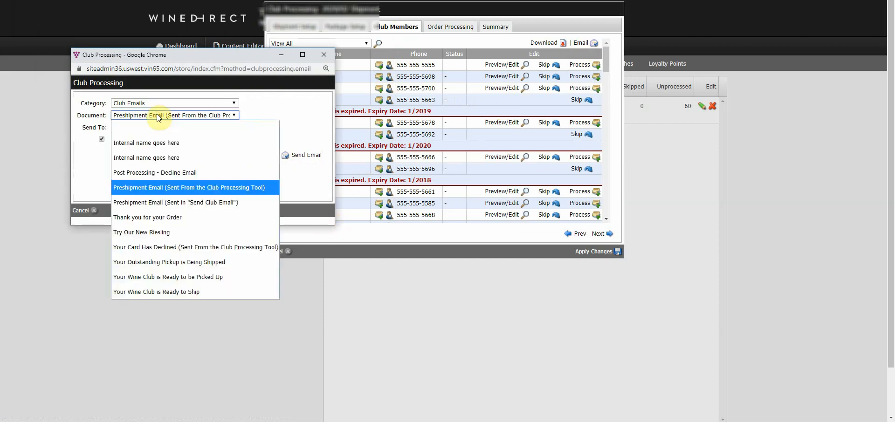
click(164, 247)
click(134, 128)
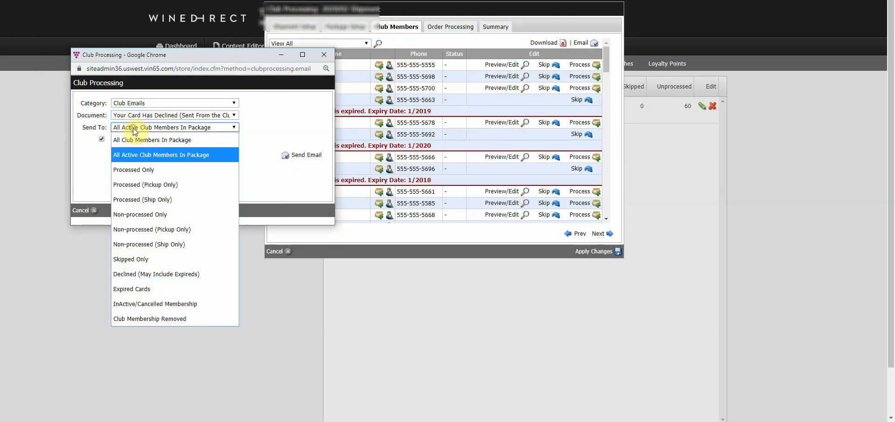
click(147, 274)
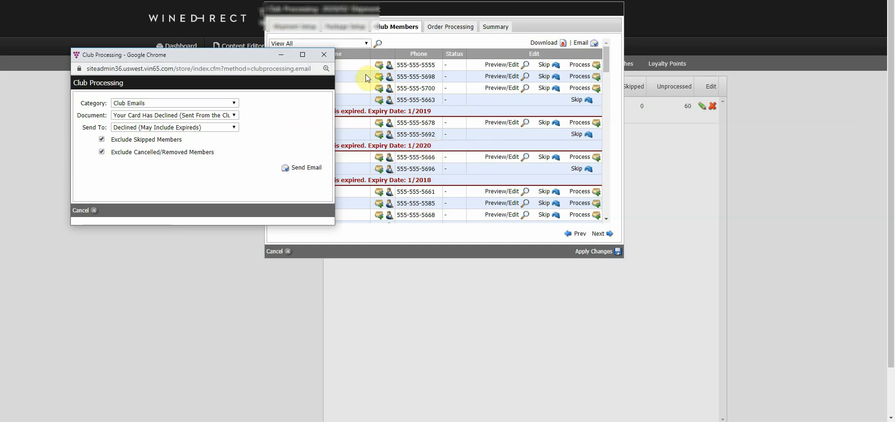
click(324, 54)
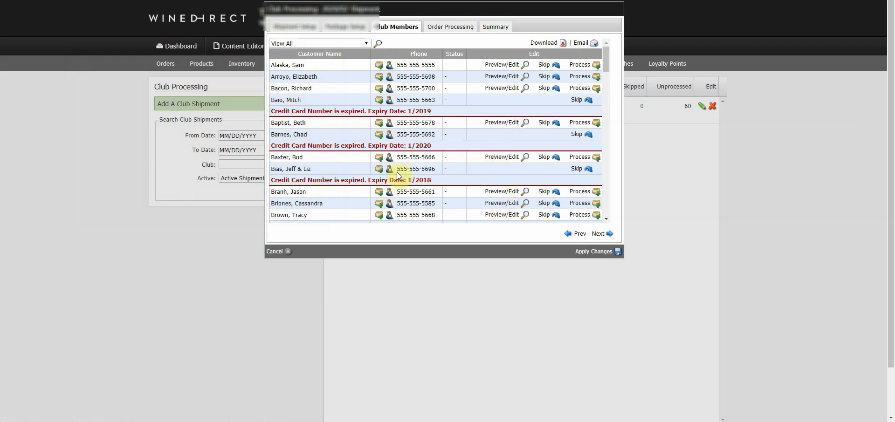
click(281, 252)
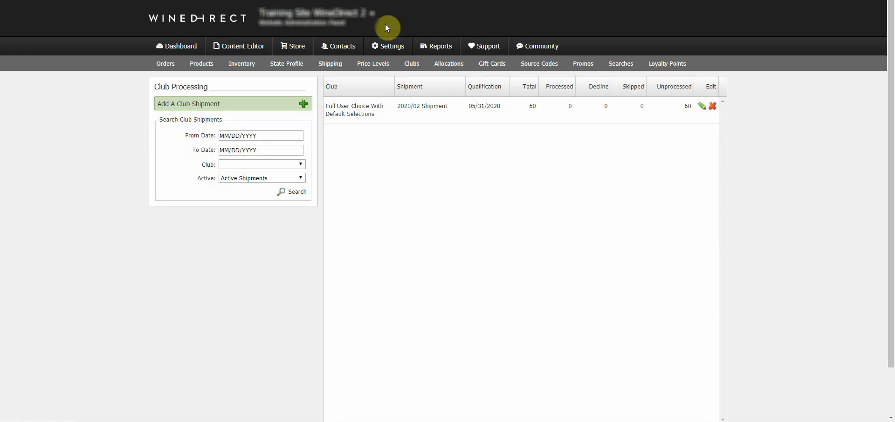
Search the store's Orders with Payment set to Paid and Shipping set to Not Picked Up.
click(298, 46)
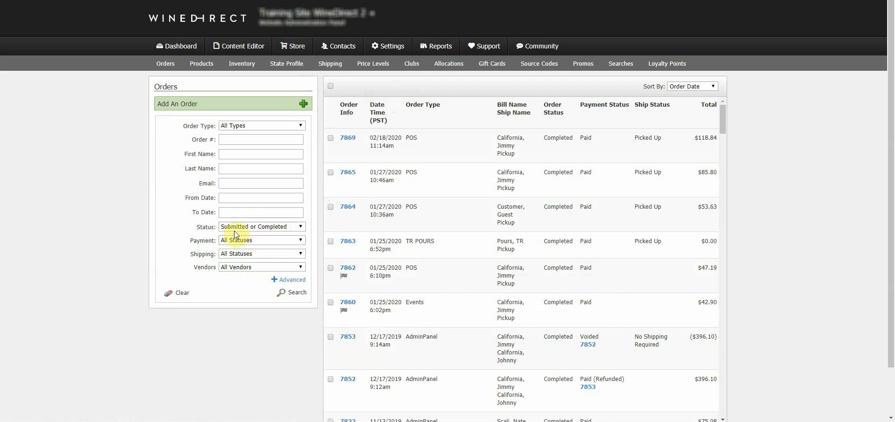
click(262, 240)
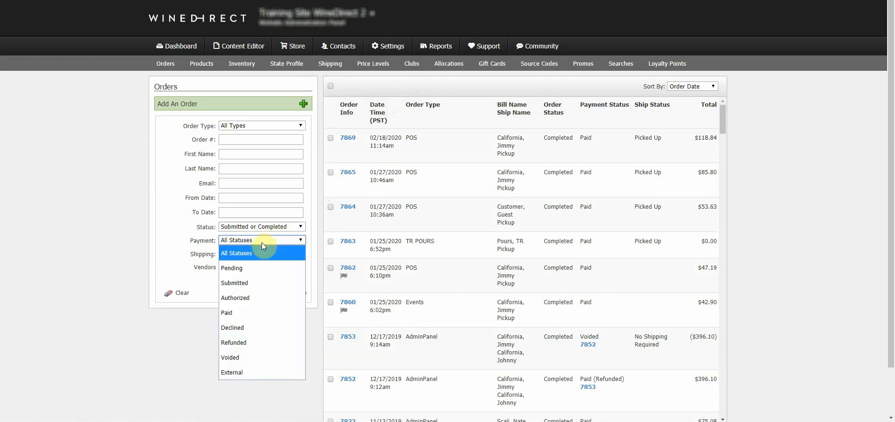
click(252, 313)
click(250, 253)
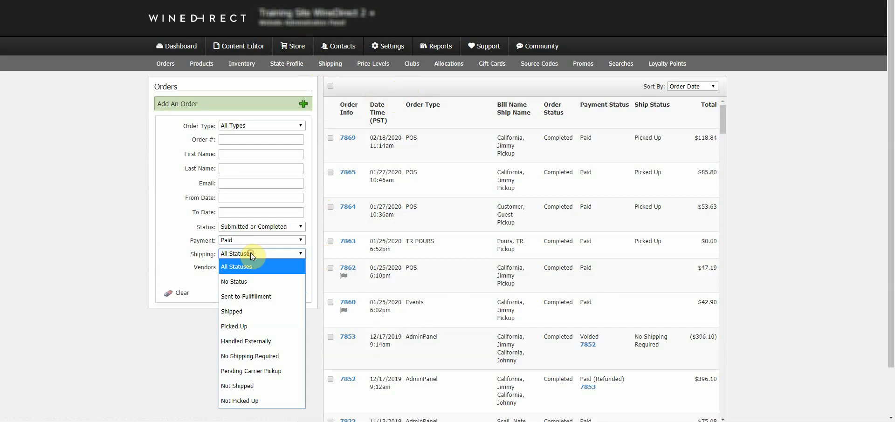
click(247, 400)
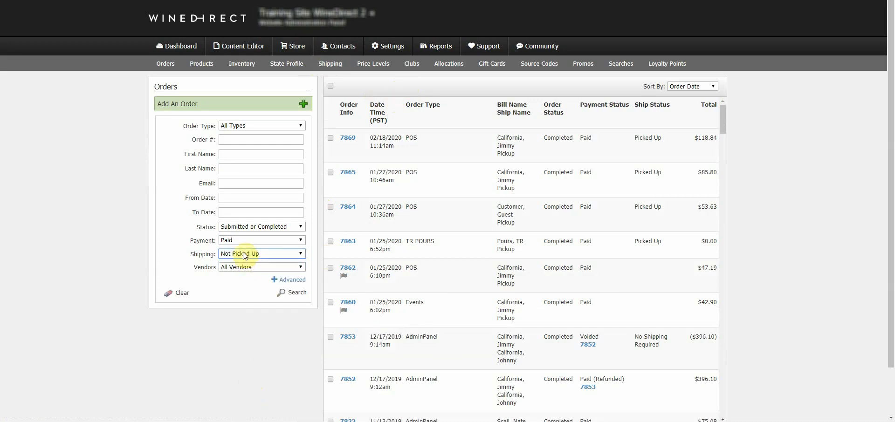
click(223, 197)
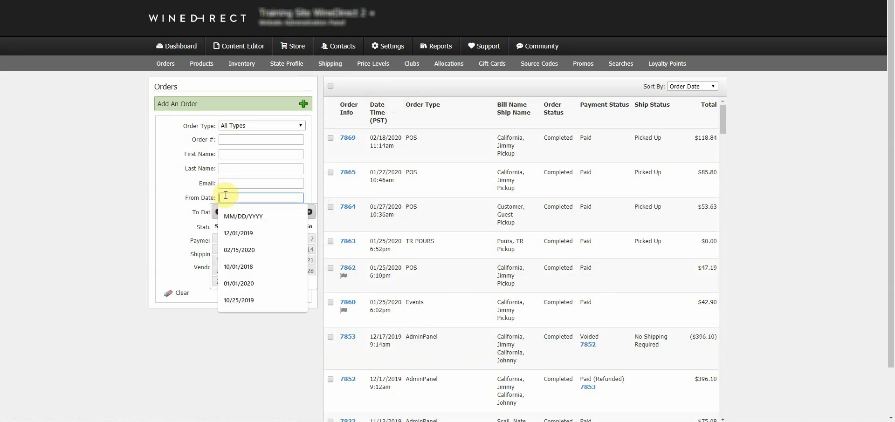
click(175, 193)
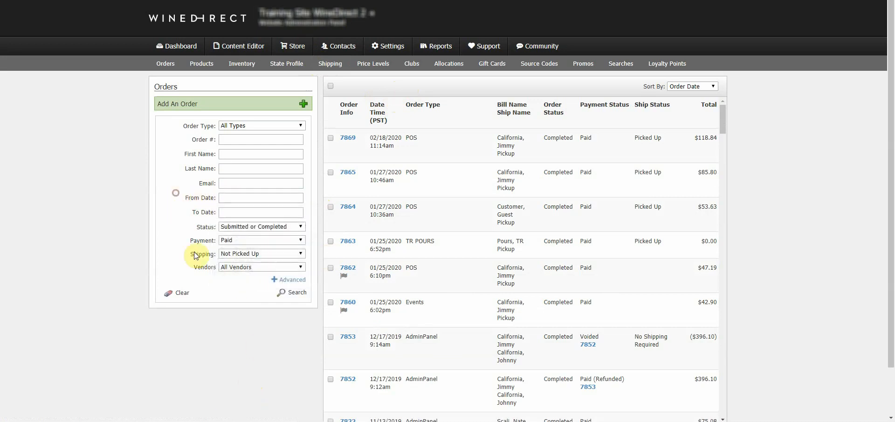
click(297, 294)
Review the filtered results, try selecting orders 7862, 7860 and 7822, then select all 100 orders.
scroll(576, 267, down, 5)
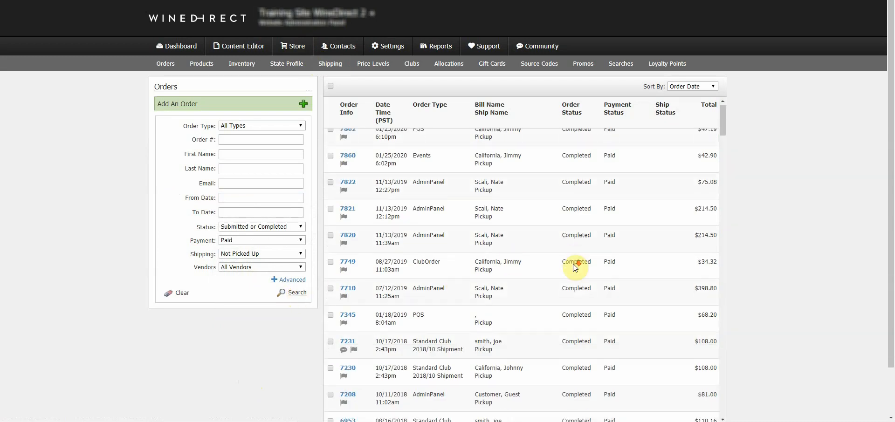
scroll(576, 267, down, 15)
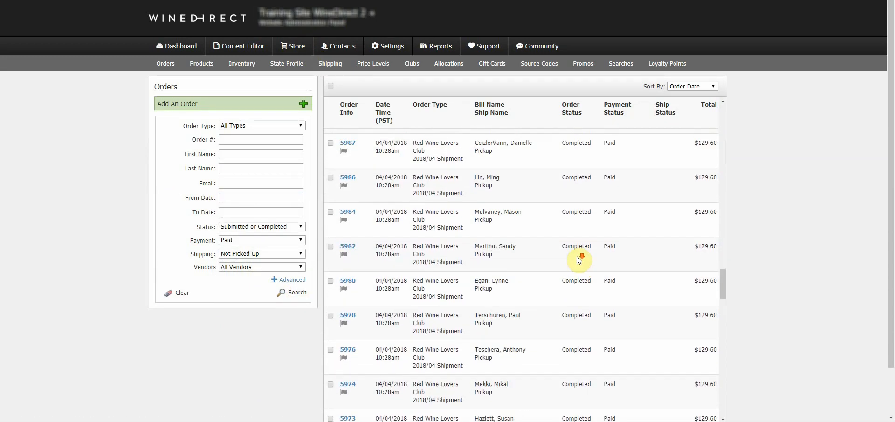
scroll(580, 259, down, 5)
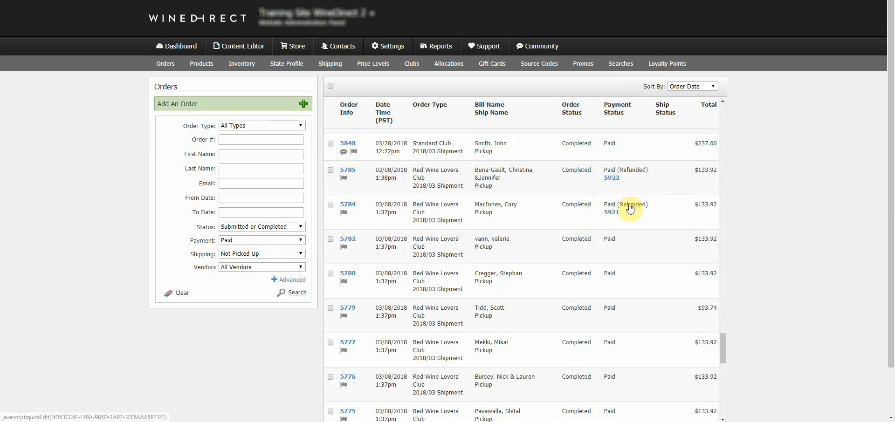
scroll(627, 207, up, 5)
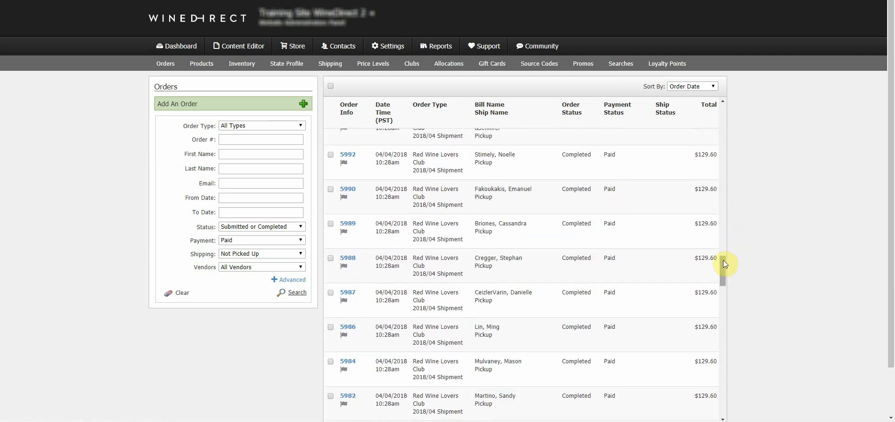
drag(723, 260, 723, 99)
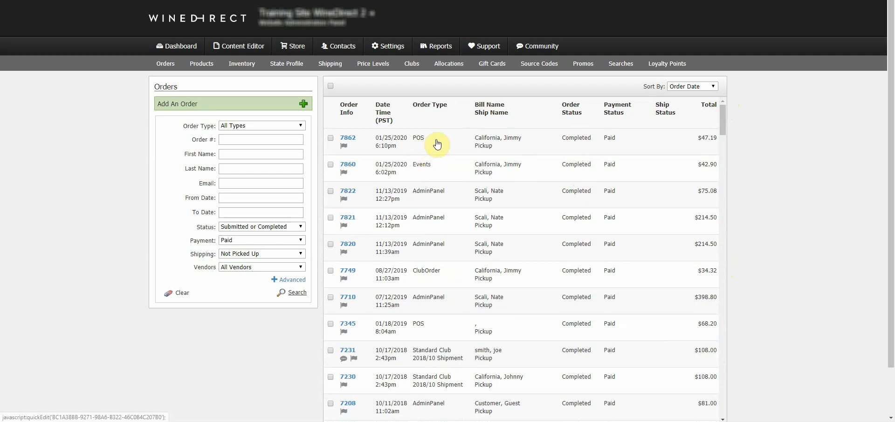
click(331, 87)
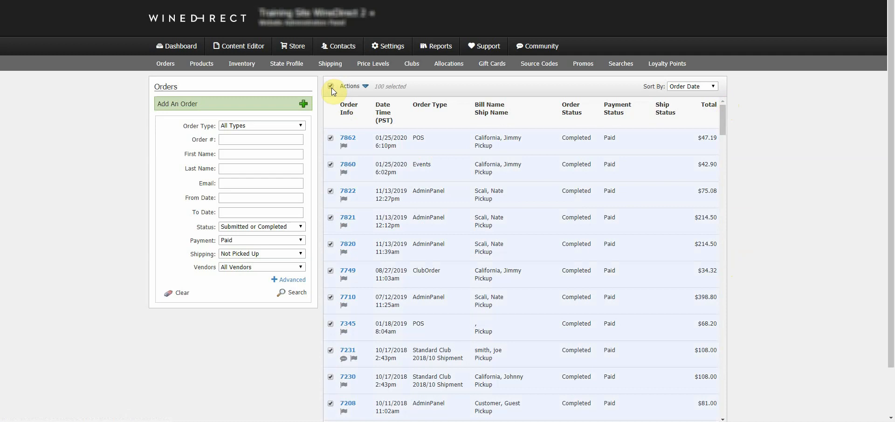
click(330, 86)
click(331, 136)
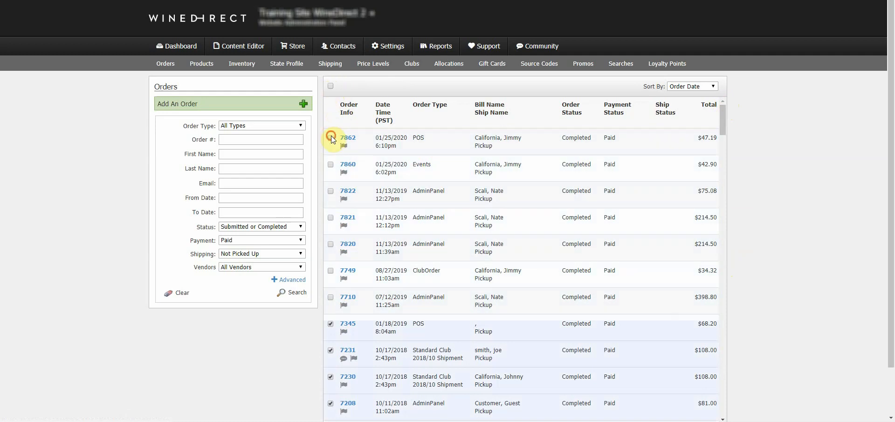
click(331, 165)
click(330, 191)
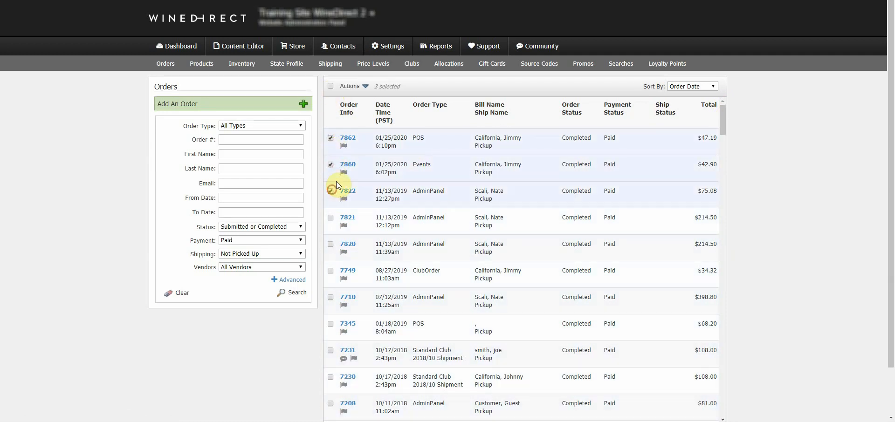
click(331, 86)
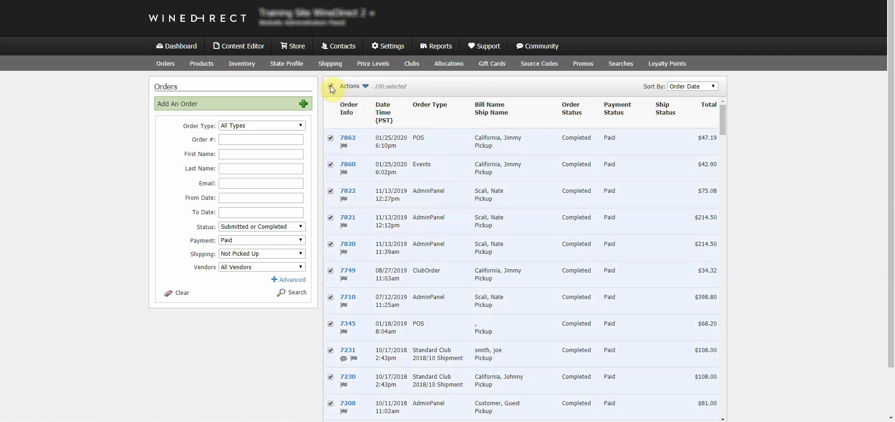
Email the selected orders' customers using the Club Emails document 'Your Wine Club is Ready to be Picked Up'.
click(356, 87)
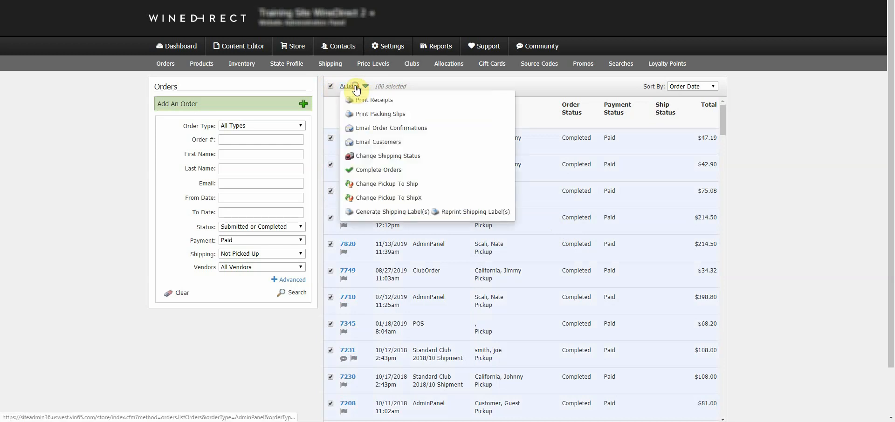
click(386, 143)
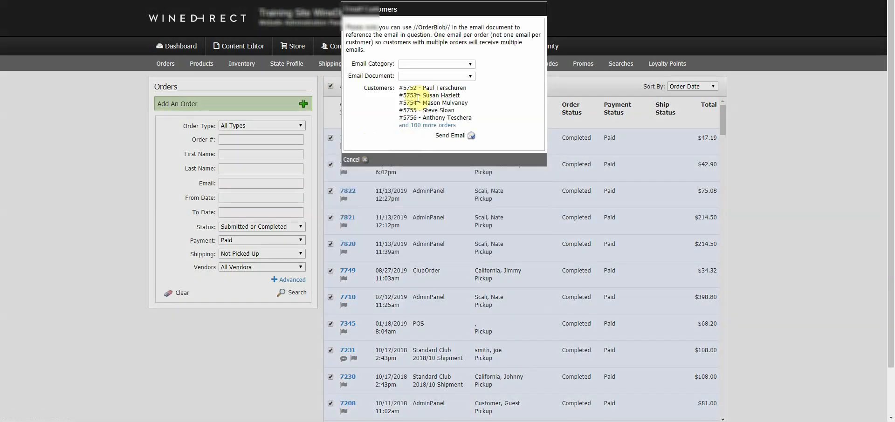
click(423, 68)
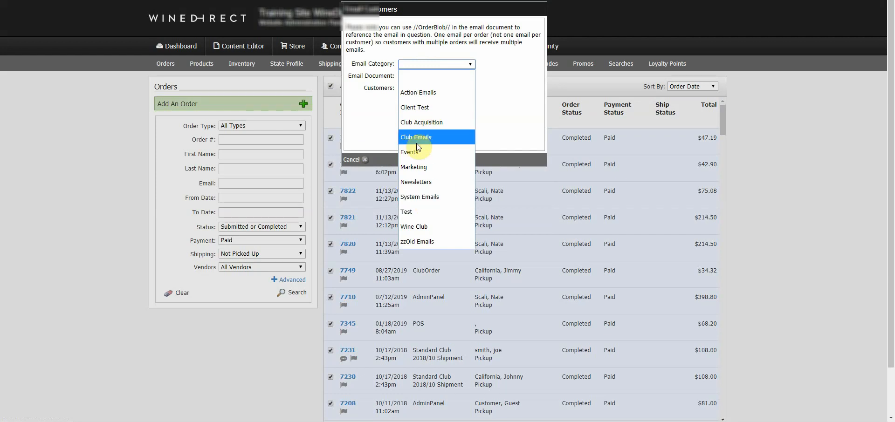
click(421, 138)
click(427, 77)
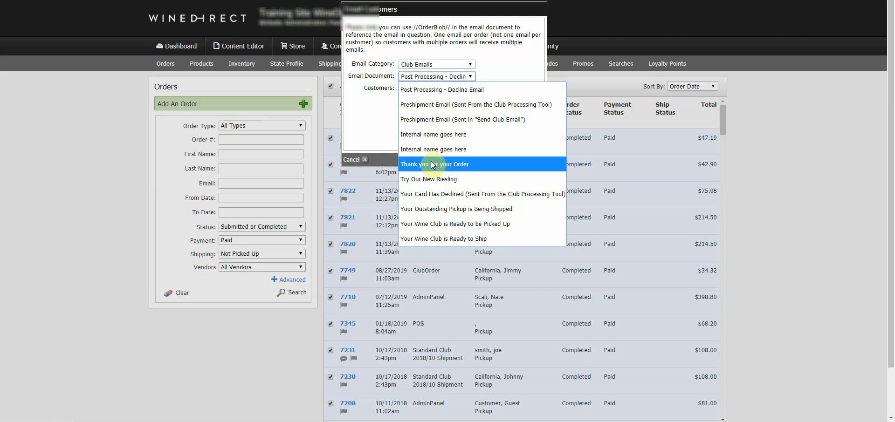
click(443, 225)
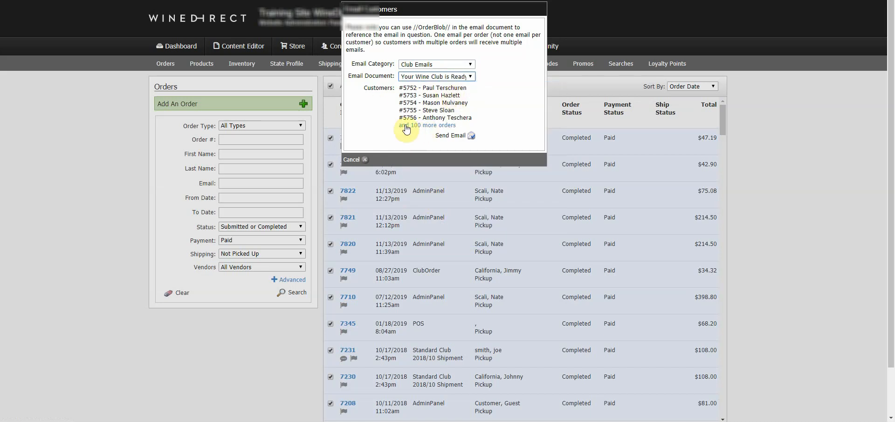
Send the pickup email, close the window, and go to the Contacts page.
click(459, 137)
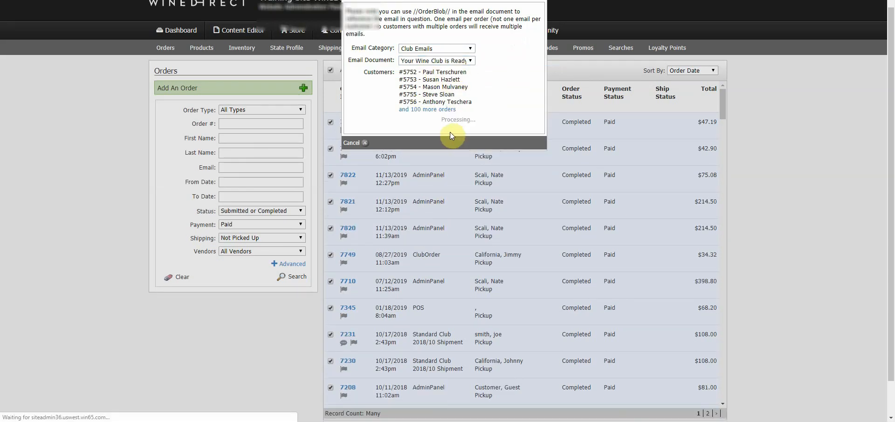
click(368, 145)
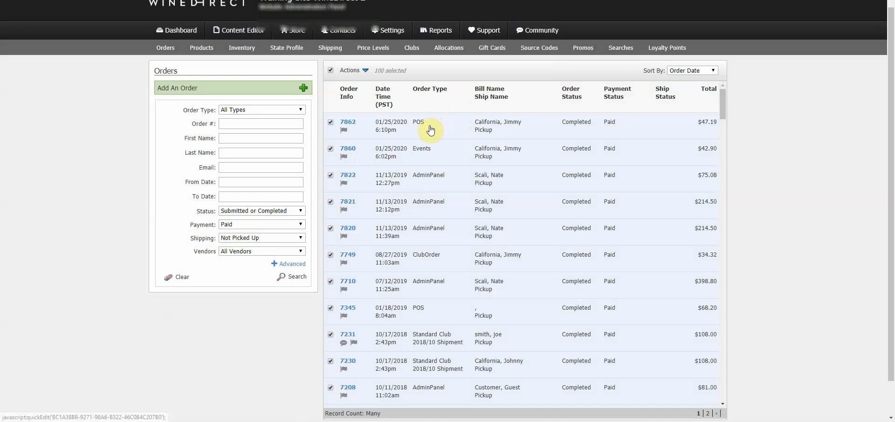
scroll(428, 124, up, 1)
click(343, 49)
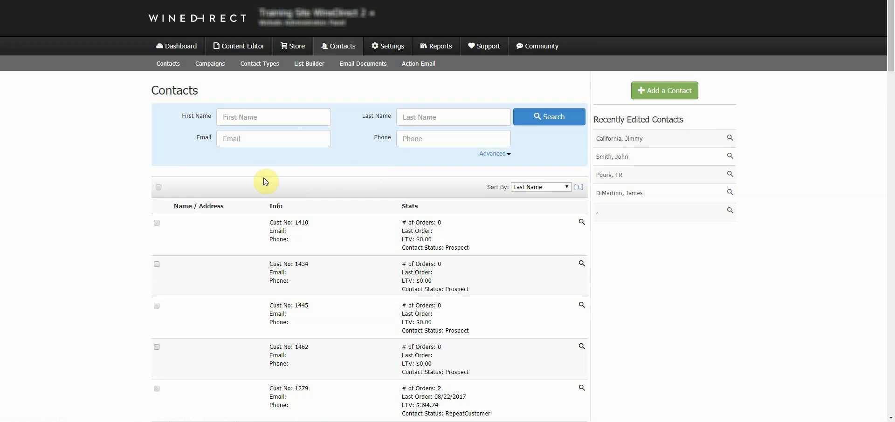
Select all contacts to view the bulk Actions menu, deselect them, then show Email Documents.
click(157, 188)
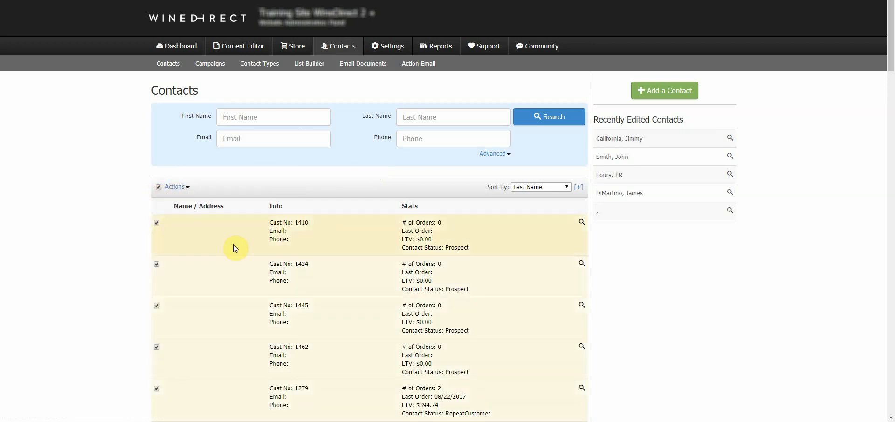
click(173, 188)
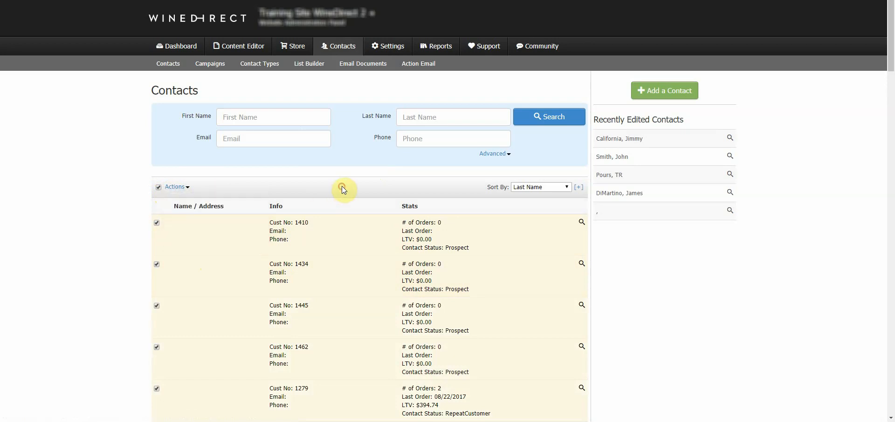
click(158, 187)
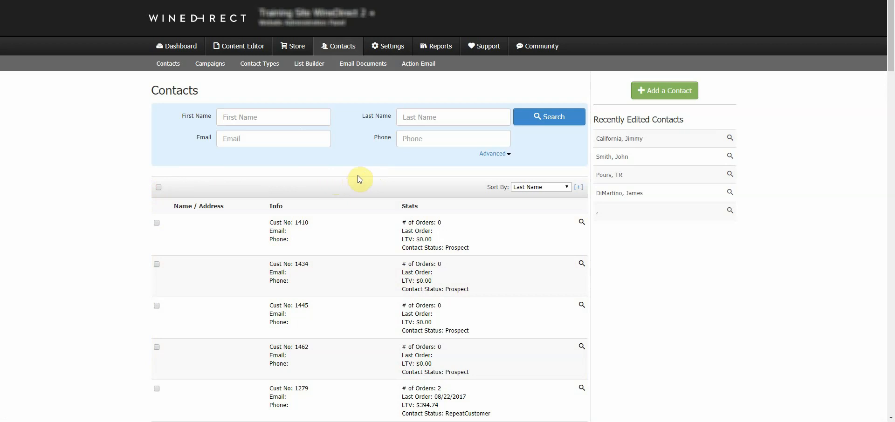
click(362, 68)
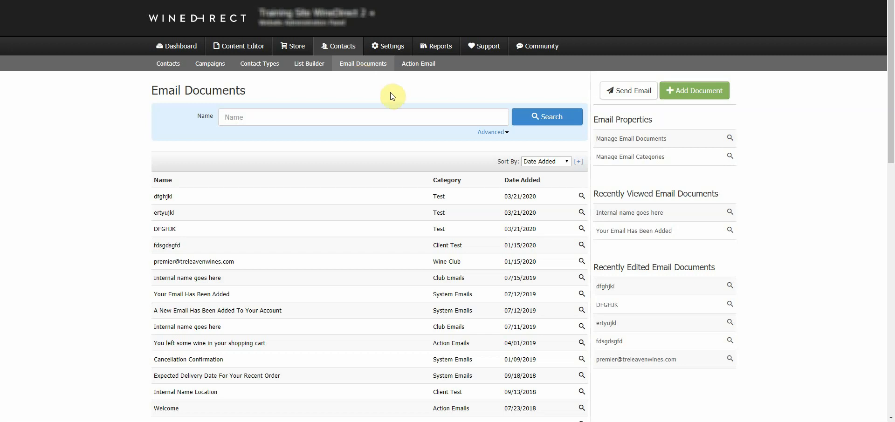
Add a new email document, checking the Template list and keeping Default Email.
click(686, 97)
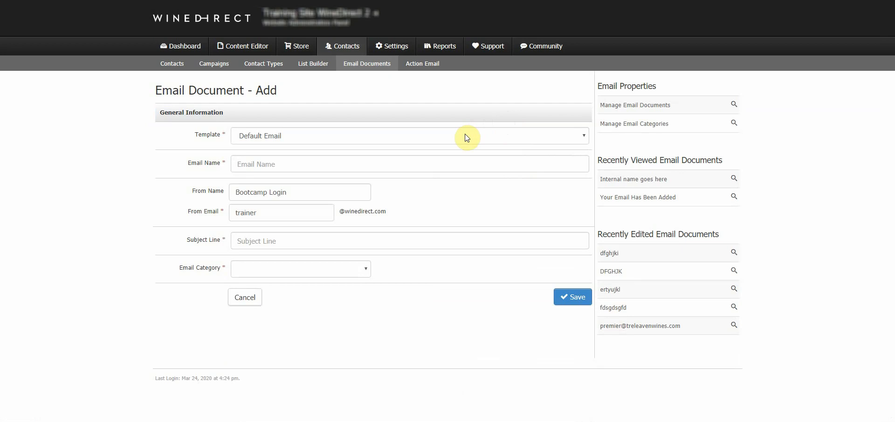
click(466, 138)
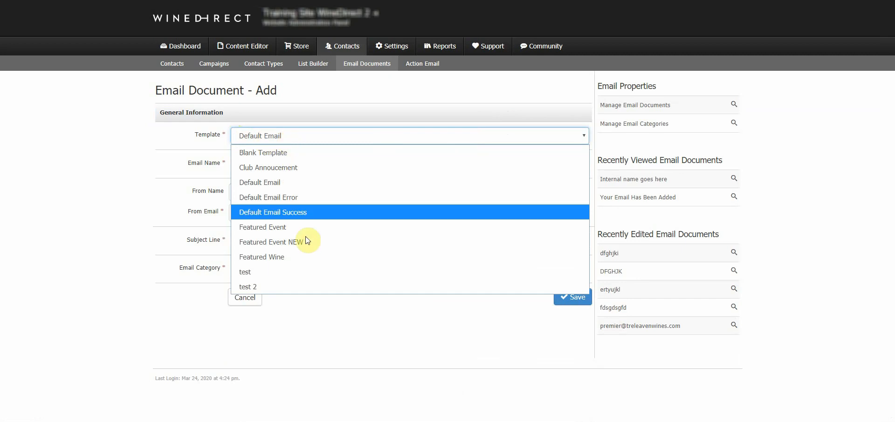
click(328, 120)
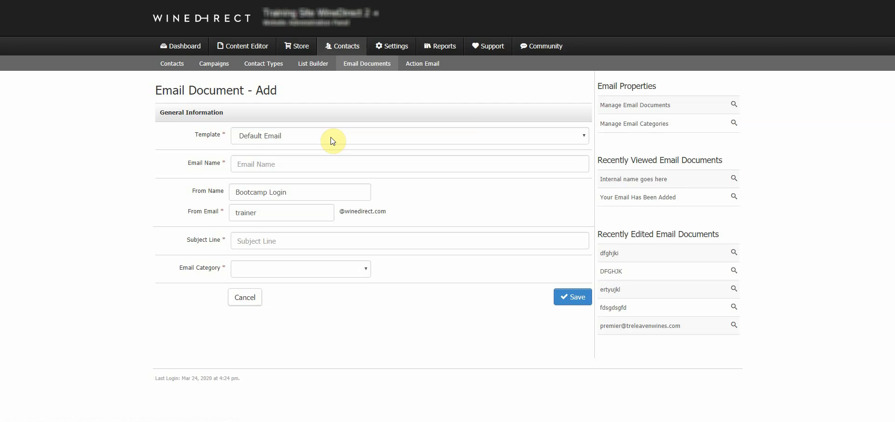
Enter 'Internal Email Name' as the email document's name.
click(276, 164)
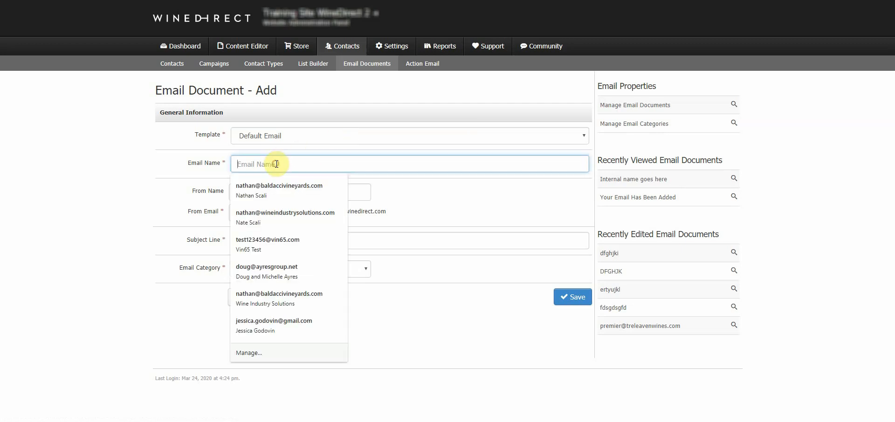
click(192, 179)
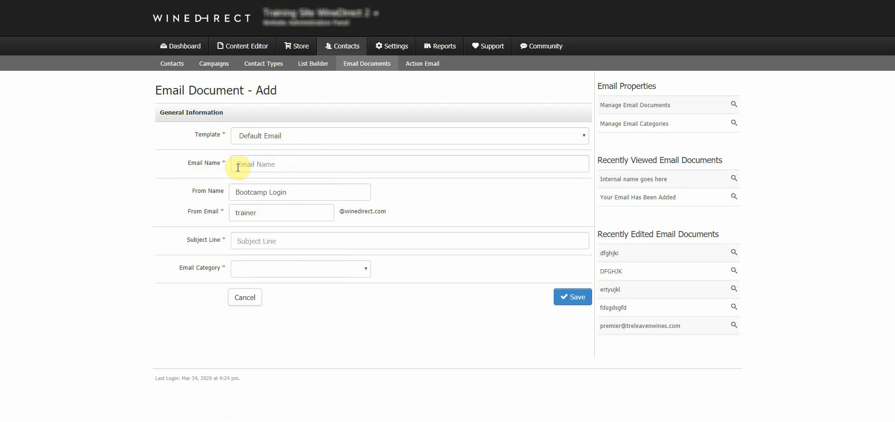
click(238, 167)
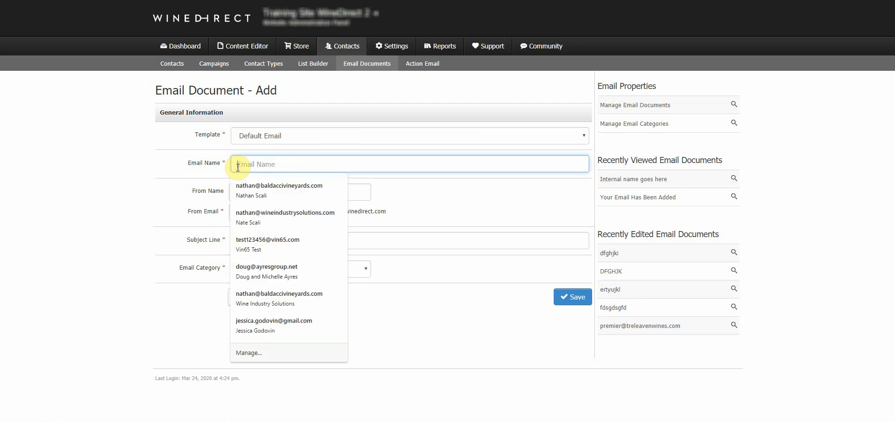
text(INternal T)
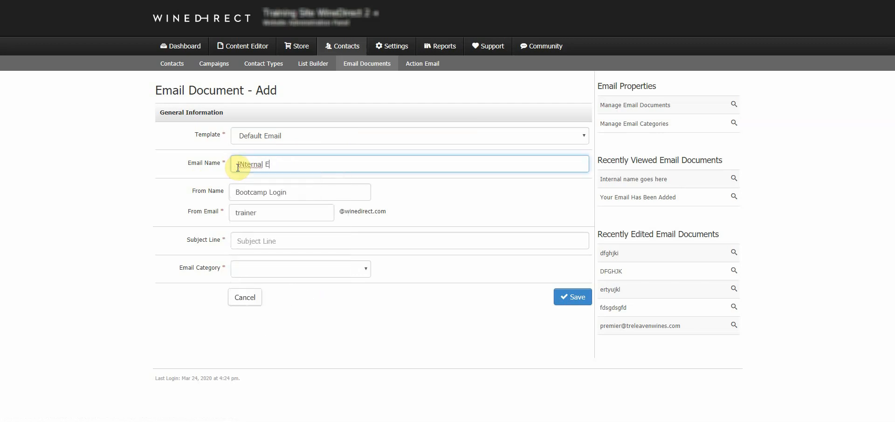
key(BackSpace)
key(BackSpace)
key(BackSpace)
key(BackSpace)
key(BackSpace)
key(BackSpace)
key(BackSpace)
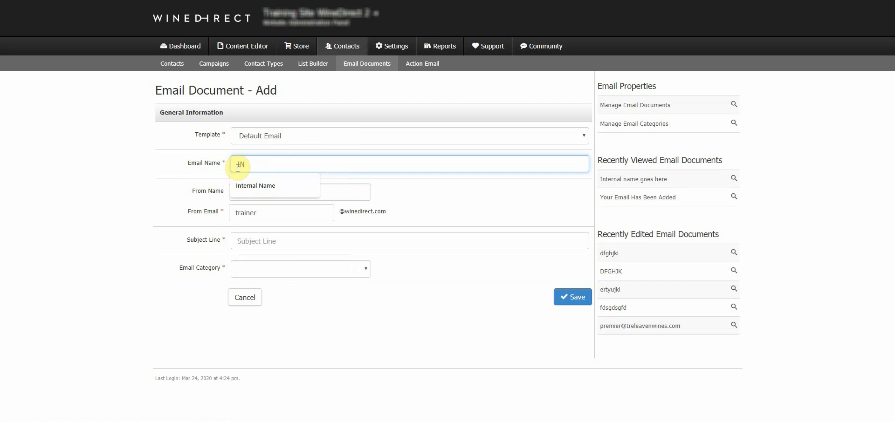
key(BackSpace)
text(nternal E)
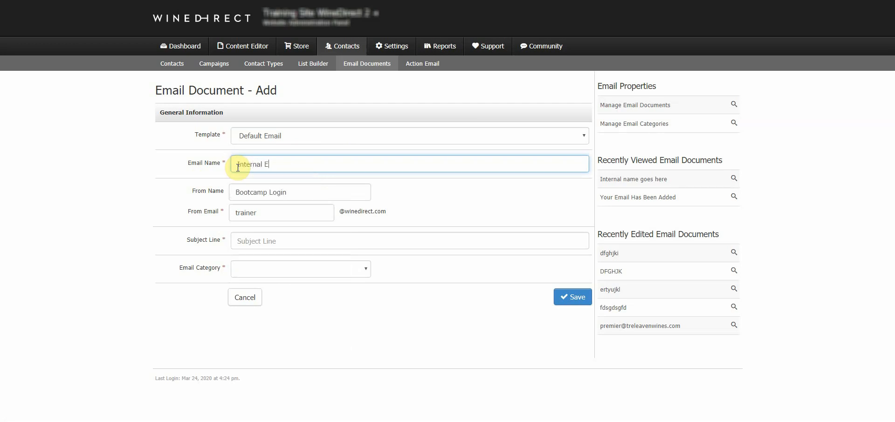
text(mail Name)
Check the entered name and the prefilled sender name and sender address fields.
drag(307, 165, 224, 172)
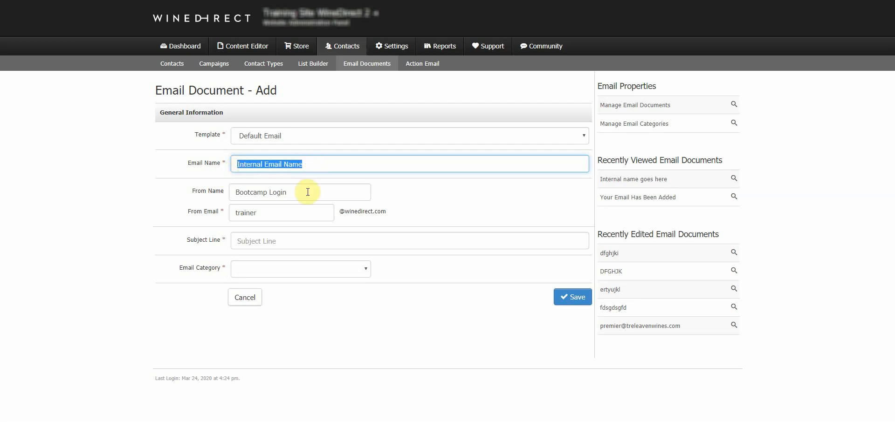
click(220, 194)
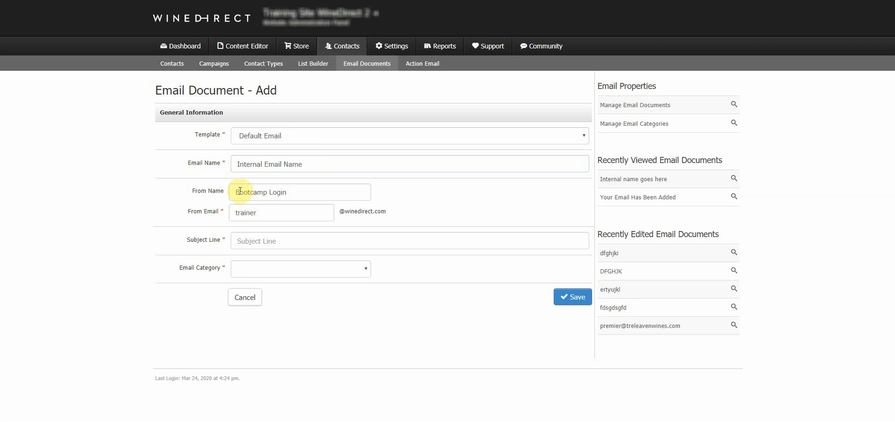
drag(289, 192, 226, 192)
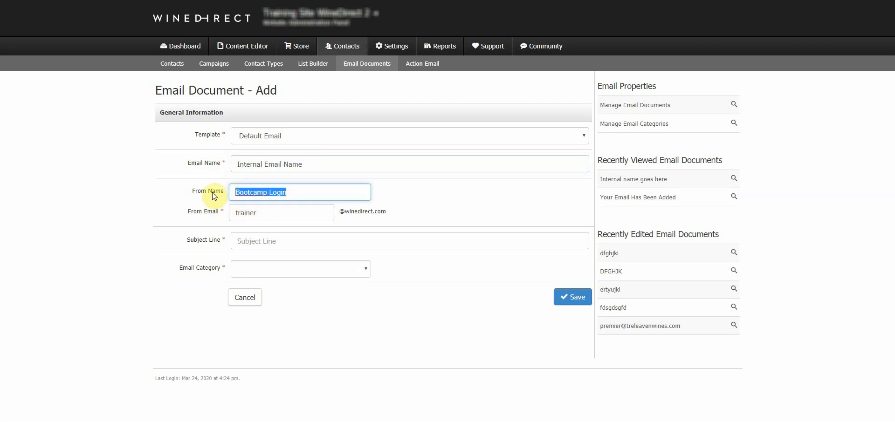
click(215, 194)
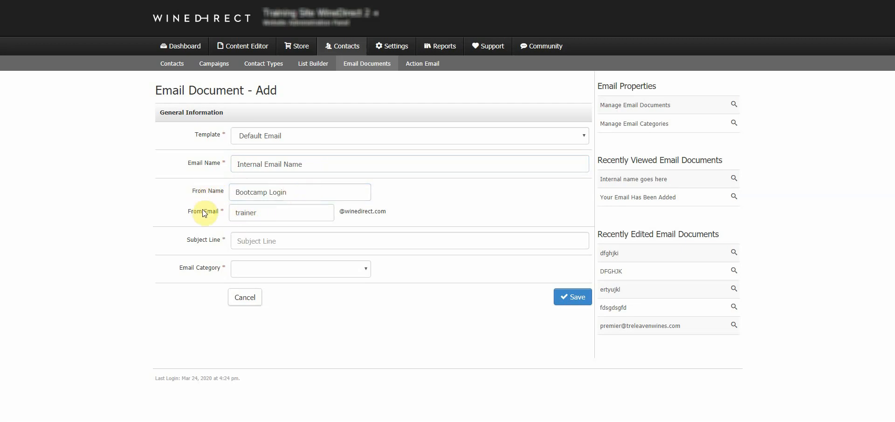
click(260, 211)
double_click(244, 212)
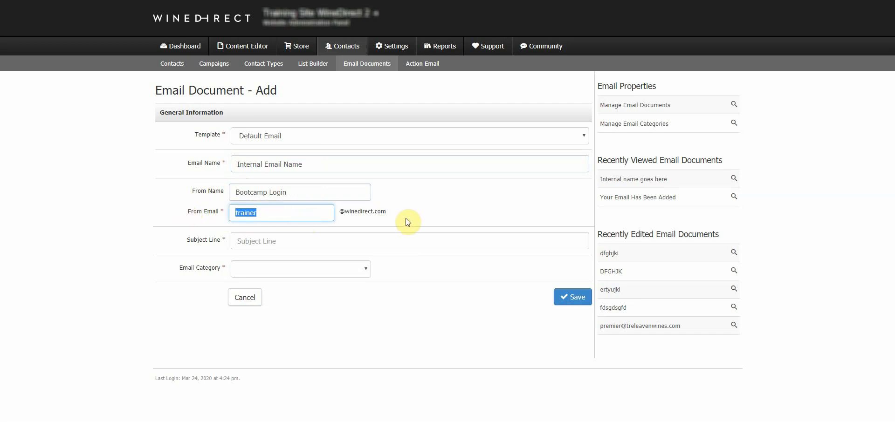
click(412, 203)
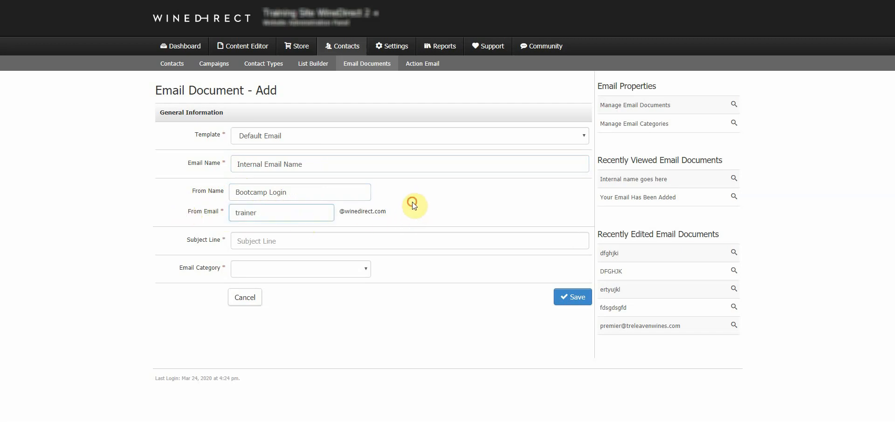
Fill the subject from a suggestion, trimming it to 'Plan your stay/trip for Vintage Wine Weekend'.
click(270, 242)
click(261, 262)
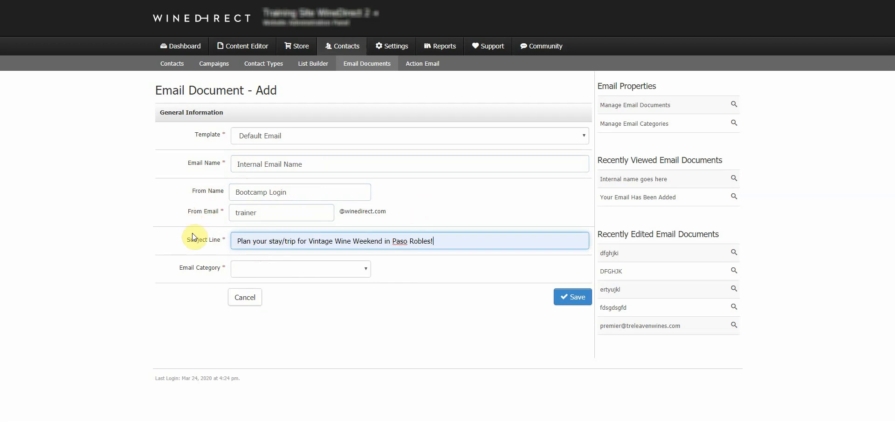
drag(415, 239, 373, 239)
drag(435, 241, 380, 242)
key(BackSpace)
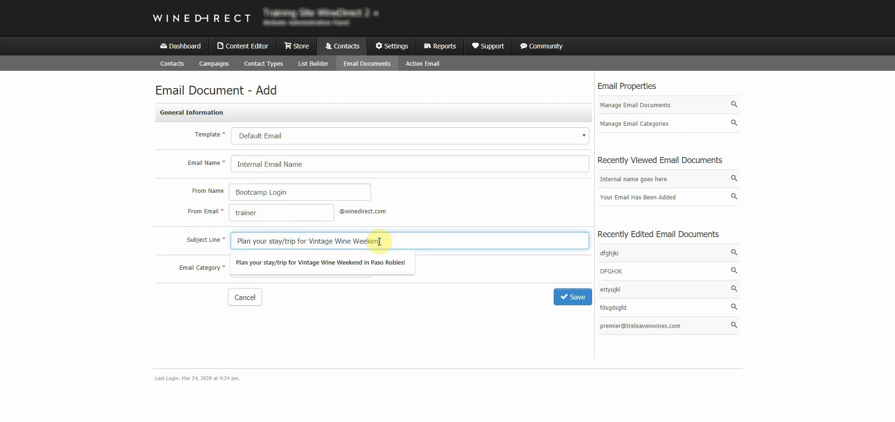
text(d)
click(205, 232)
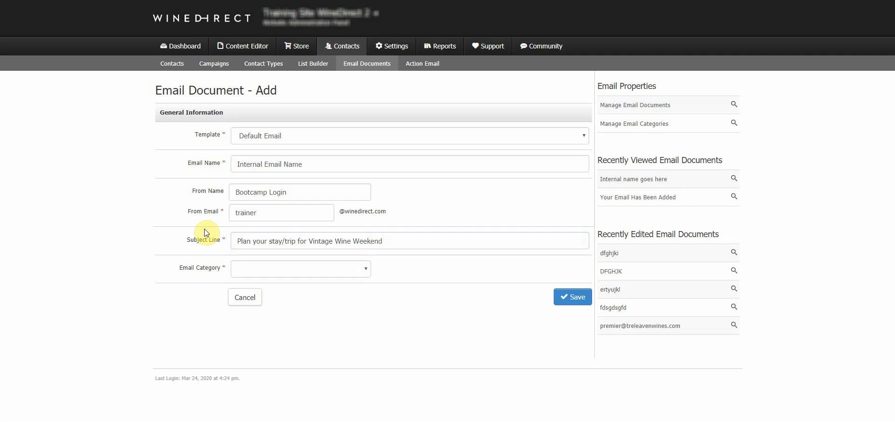
click(237, 241)
click(438, 264)
click(294, 271)
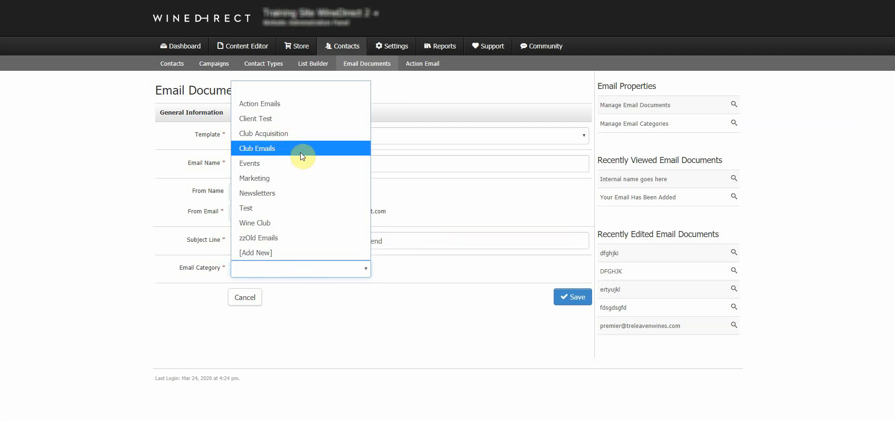
click(284, 238)
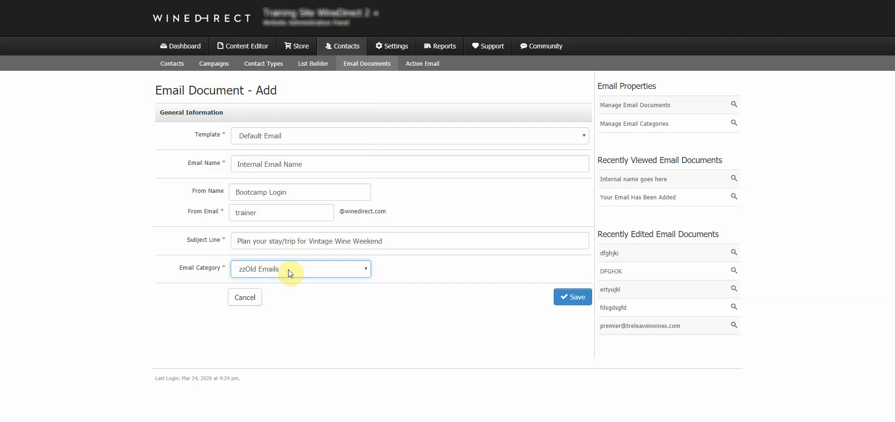
click(353, 66)
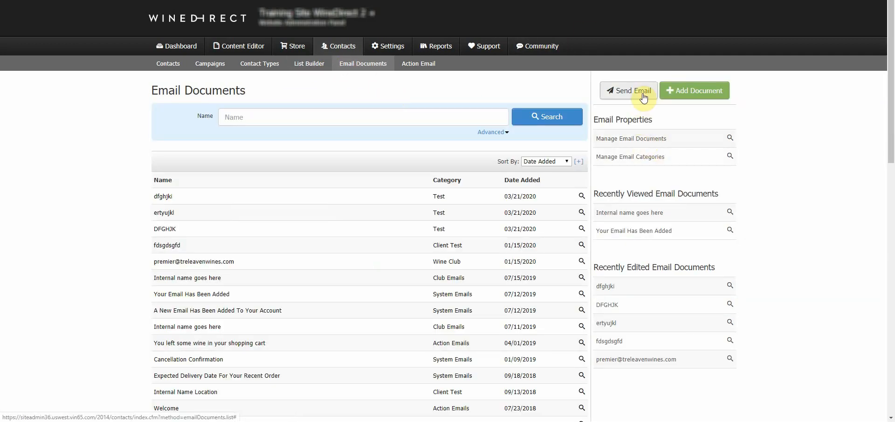
click(636, 92)
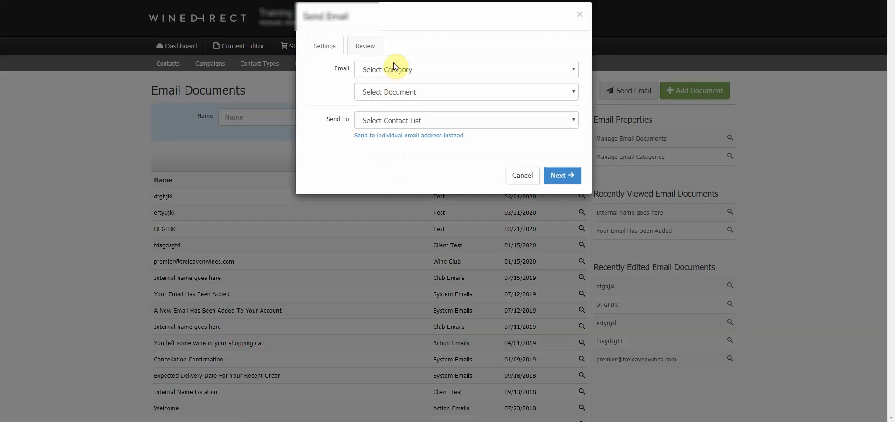
click(393, 70)
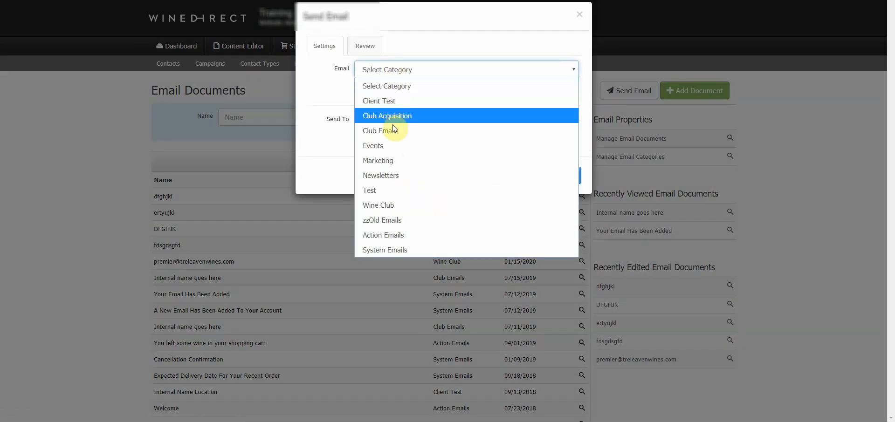
click(394, 130)
click(405, 96)
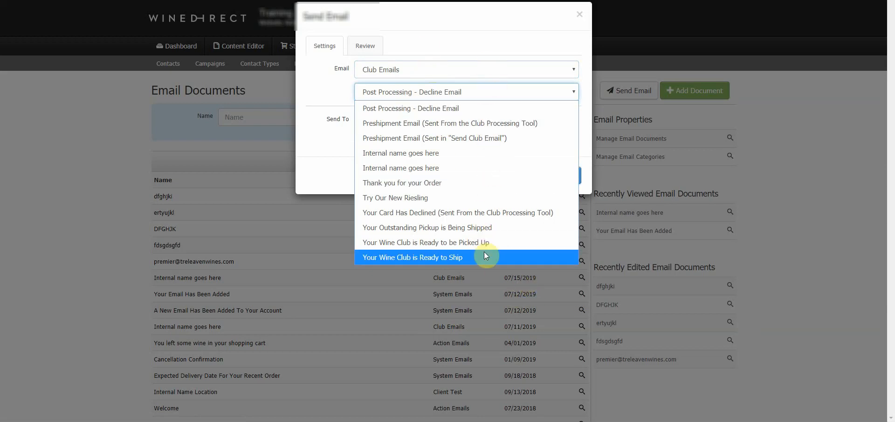
click(328, 103)
click(517, 176)
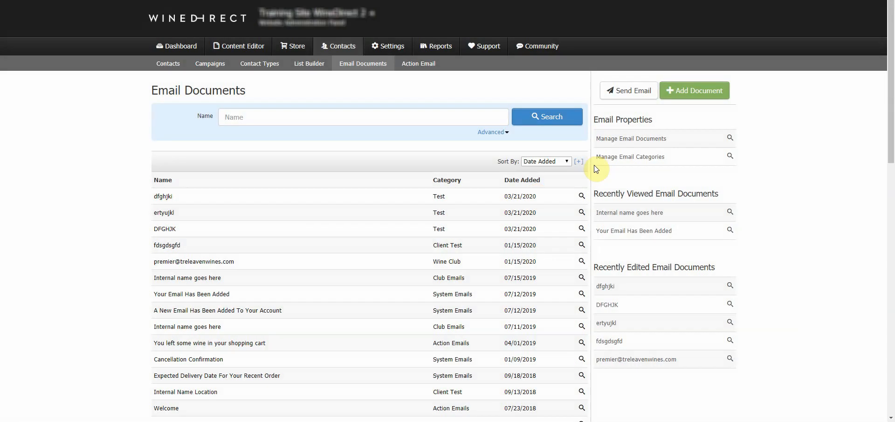
click(624, 159)
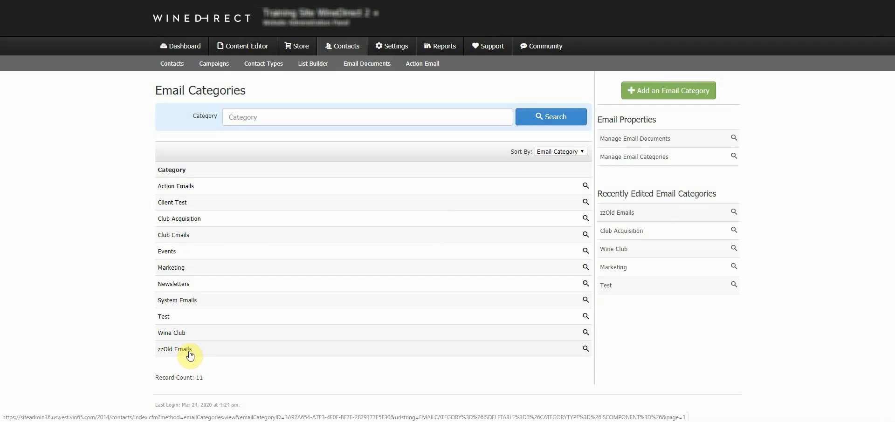
right_click(229, 359)
click(421, 244)
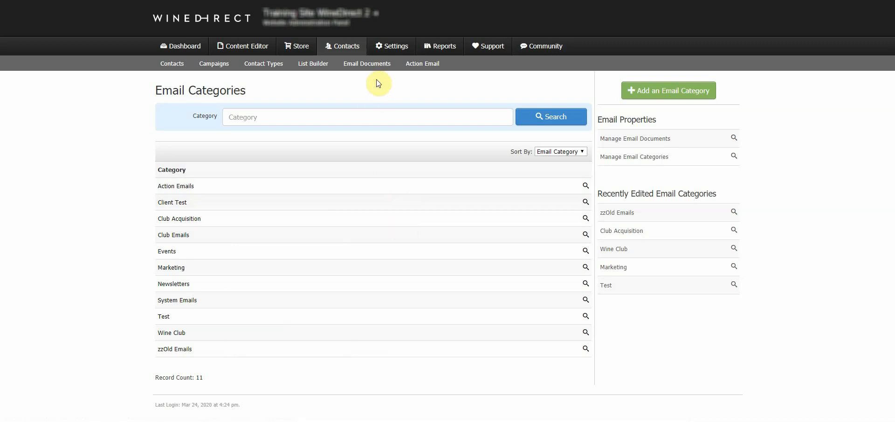
click(375, 63)
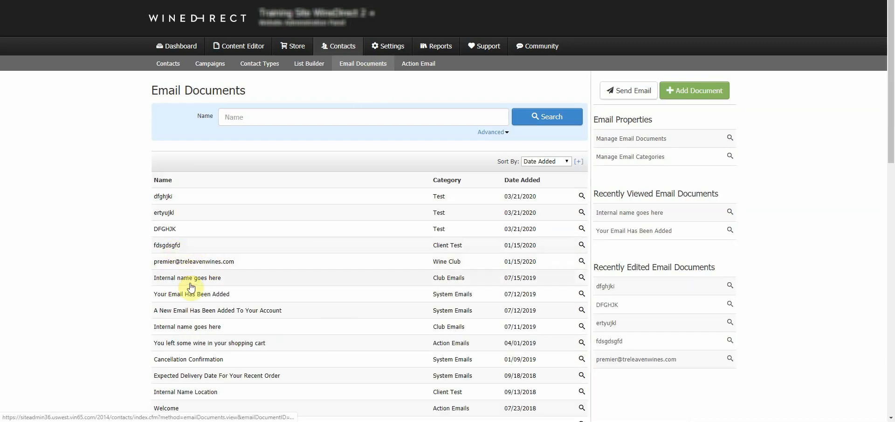
Open 'Internal name goes here' and scroll through its Club Emails, Default Email template details.
click(205, 278)
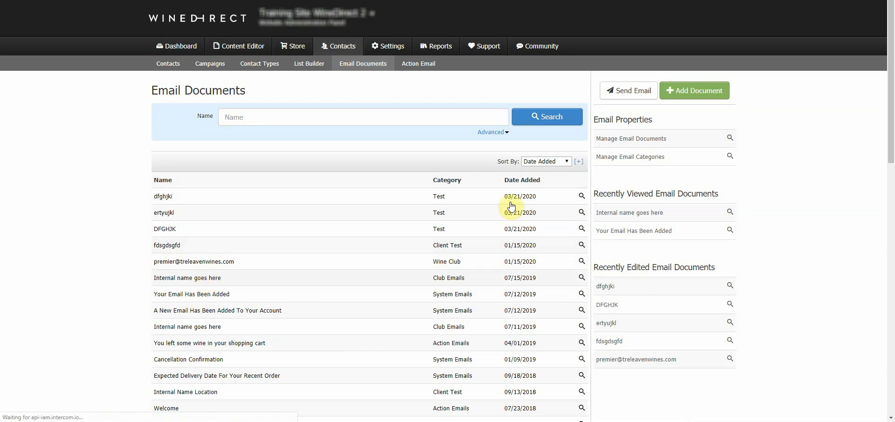
scroll(511, 206, down, 2)
scroll(511, 206, down, 2)
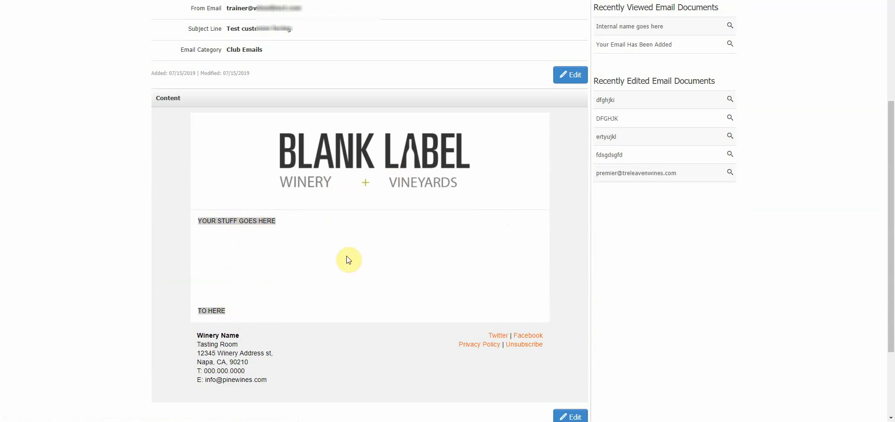
scroll(410, 277, down, 2)
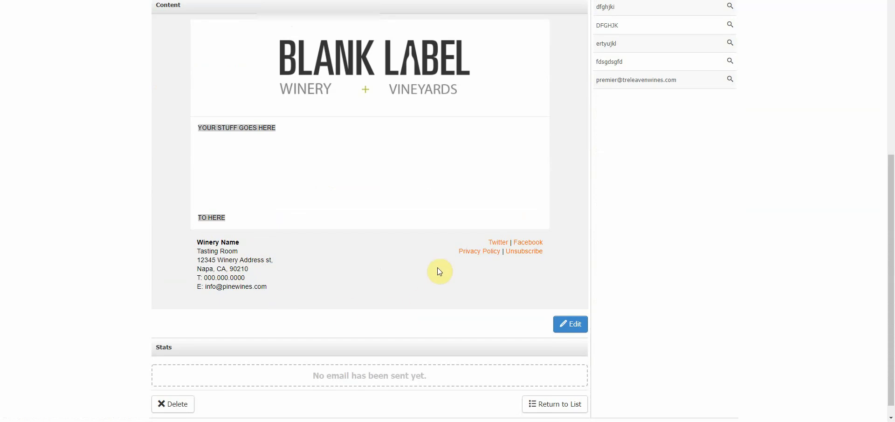
scroll(385, 270, up, 1)
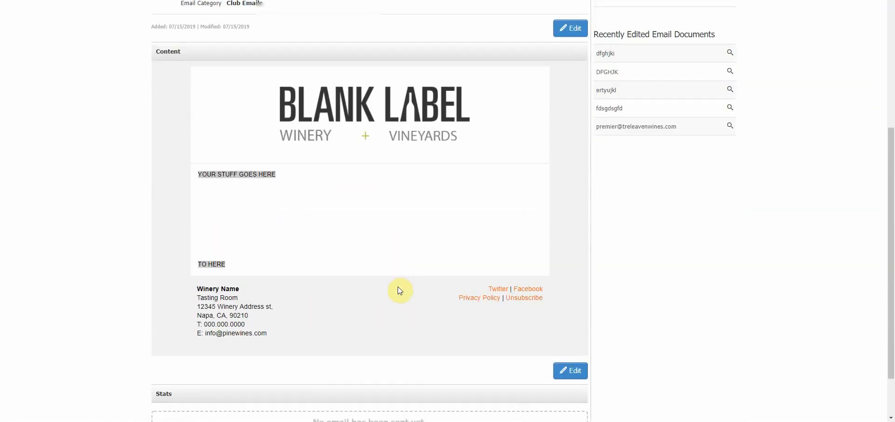
scroll(395, 285, up, 3)
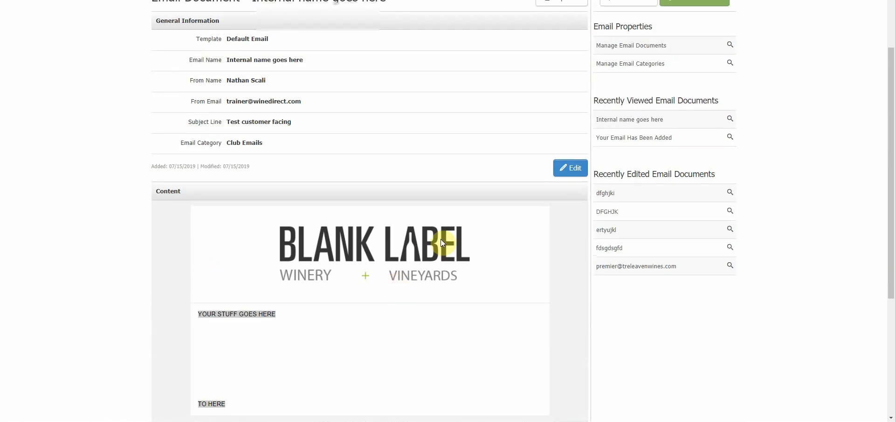
scroll(593, 362, down, 3)
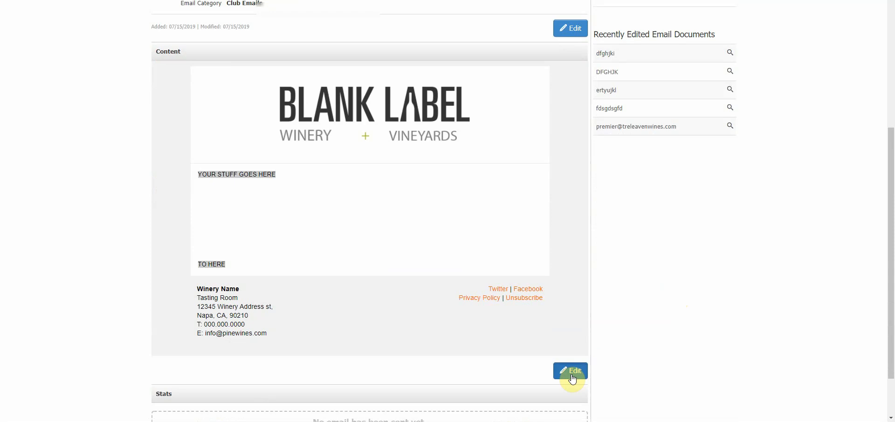
Open the 'Internal name goes here' content editor, cancelling once before reopening it.
click(573, 373)
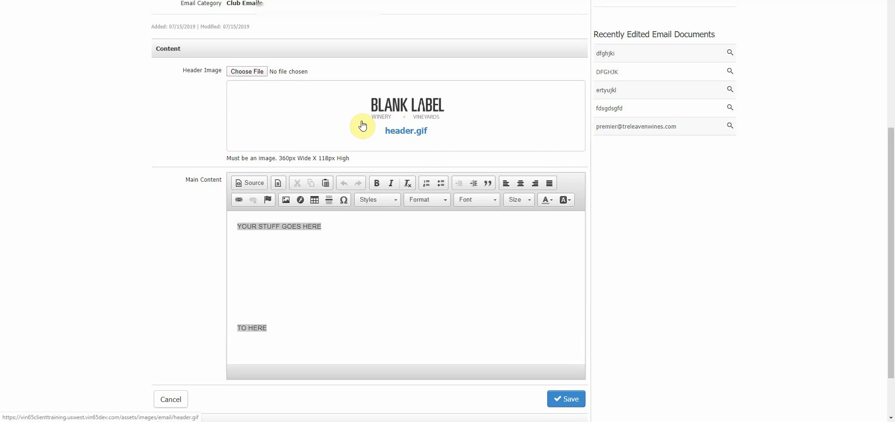
scroll(366, 131, down, 1)
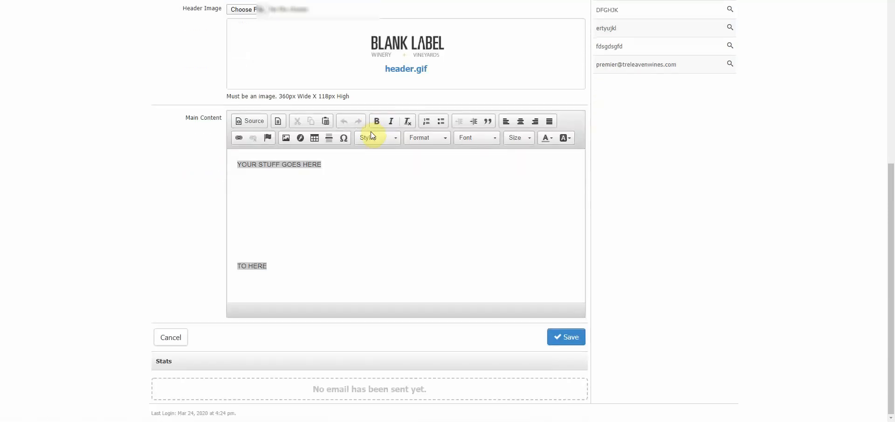
click(171, 338)
scroll(343, 329, down, 6)
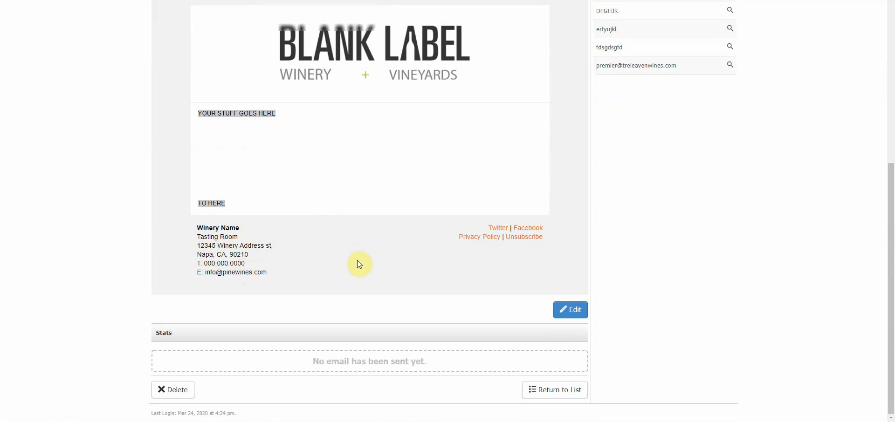
click(573, 311)
scroll(482, 211, down, 3)
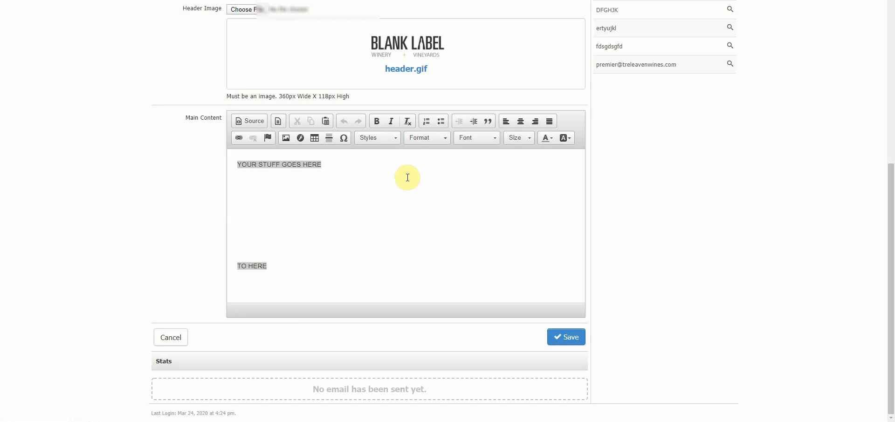
click(253, 125)
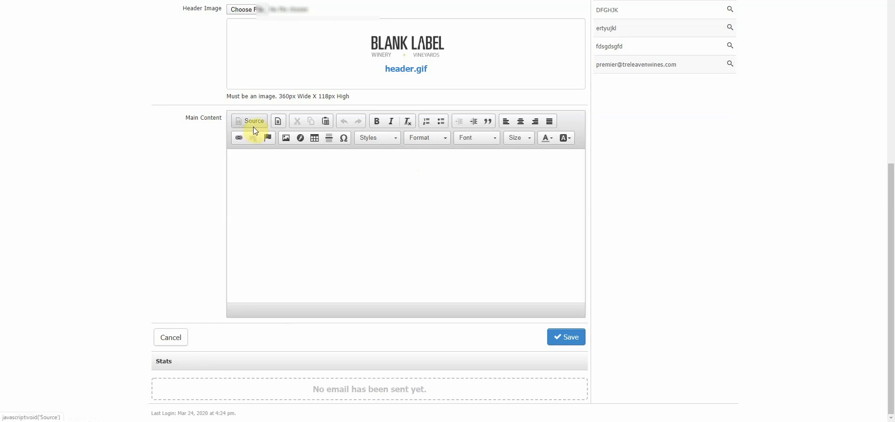
scroll(333, 201, down, 3)
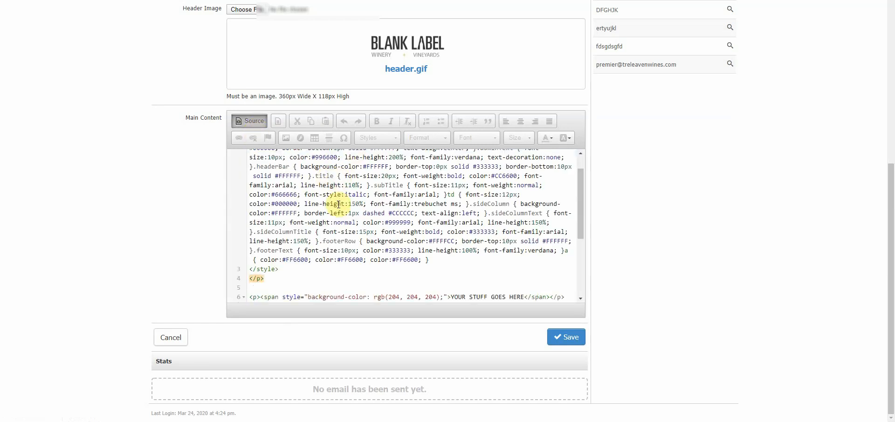
scroll(339, 203, down, 1)
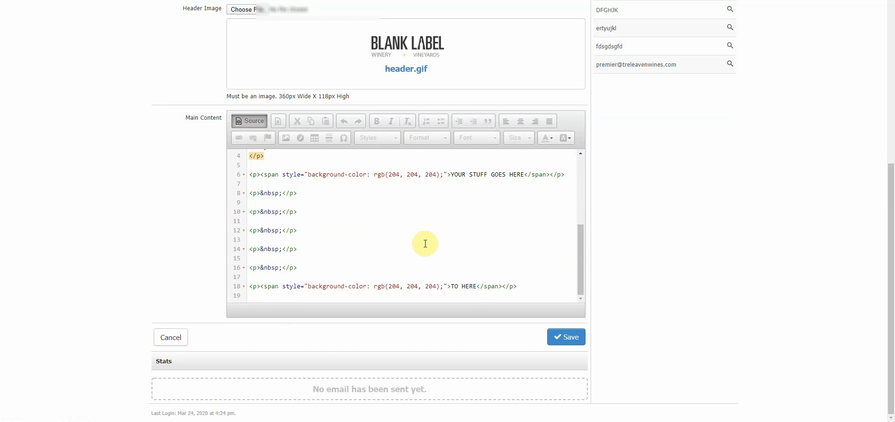
click(262, 124)
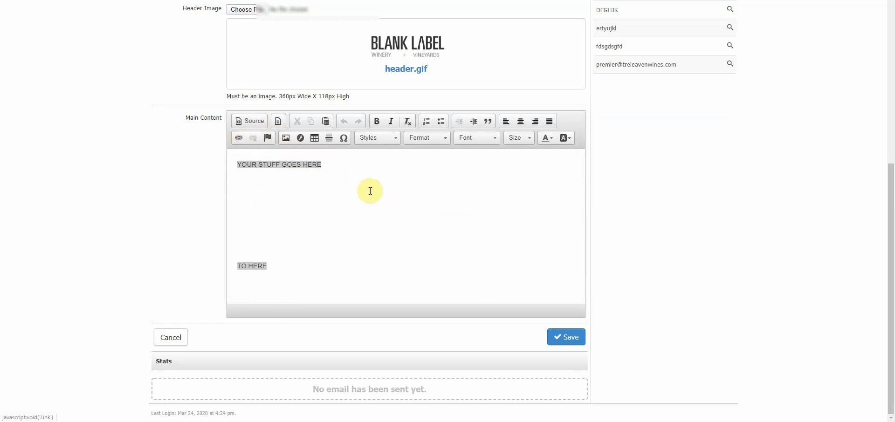
click(411, 189)
scroll(411, 189, up, 3)
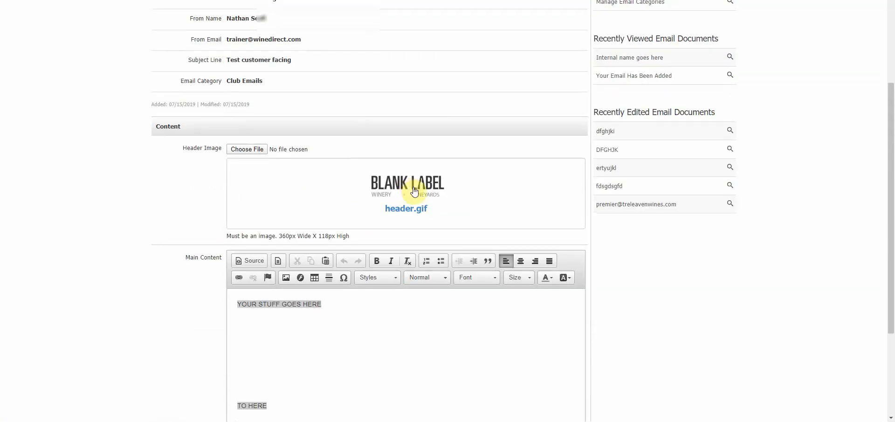
scroll(412, 185, down, 3)
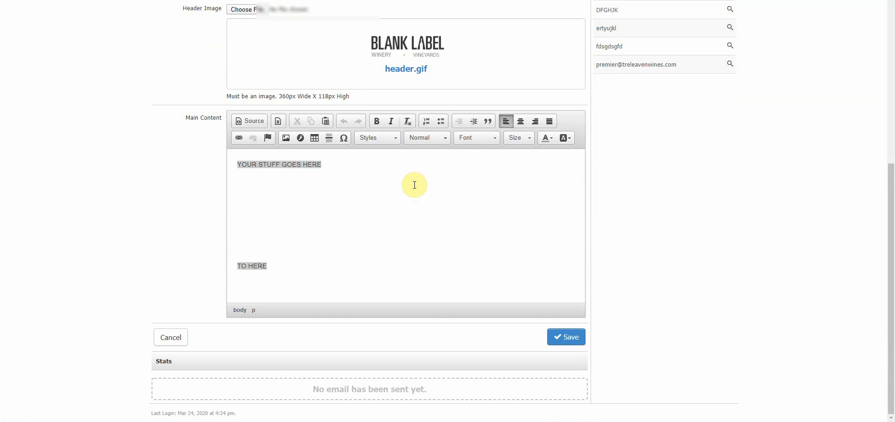
scroll(414, 185, up, 6)
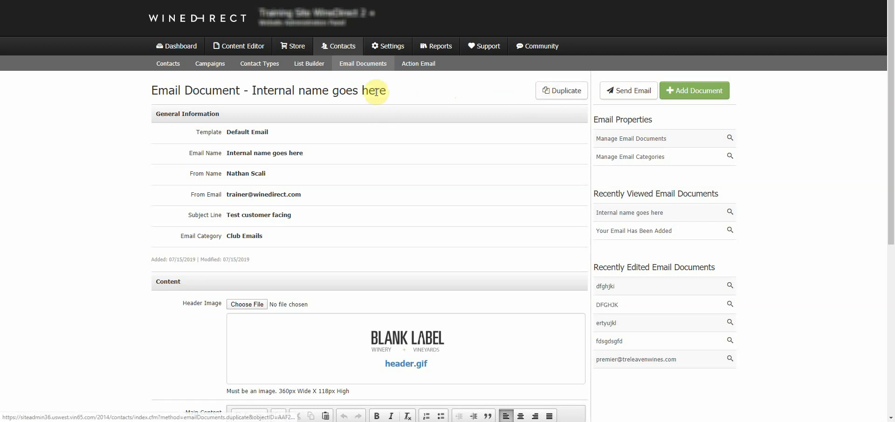
Duplicate the document as 'Internal name goes here Copy' with subject 'Test customer facing Copy'.
click(561, 92)
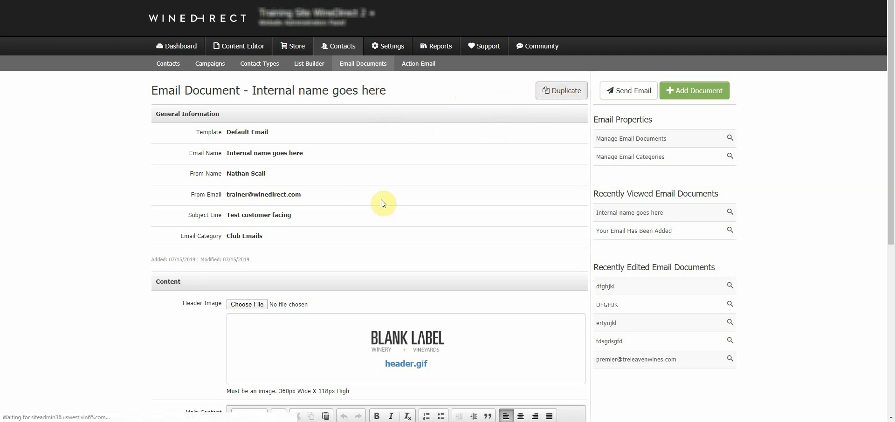
drag(332, 151, 257, 154)
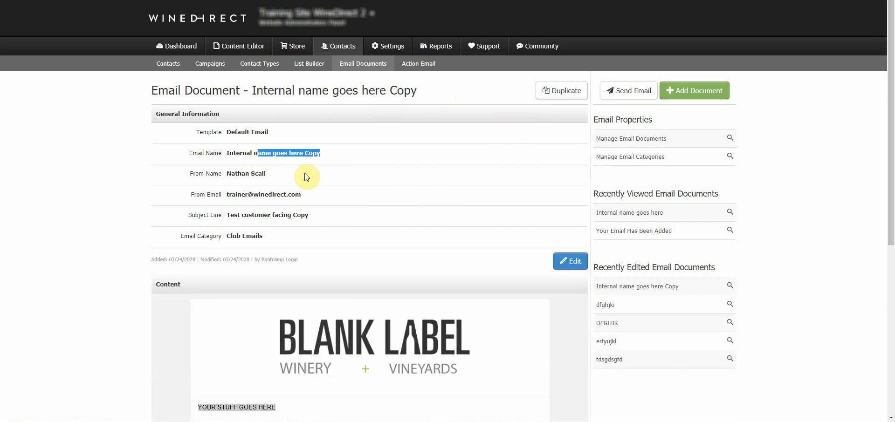
drag(326, 216, 252, 216)
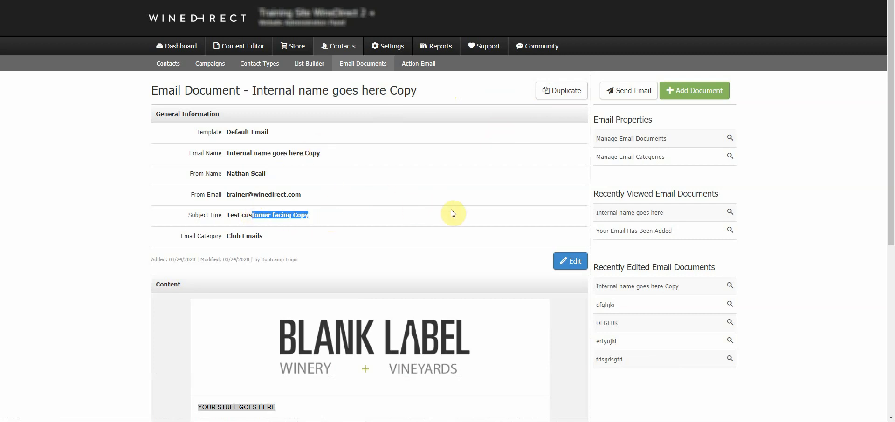
scroll(454, 209, down, 6)
scroll(454, 210, up, 6)
Return to the Email Documents list and scroll through the saved documents.
click(375, 70)
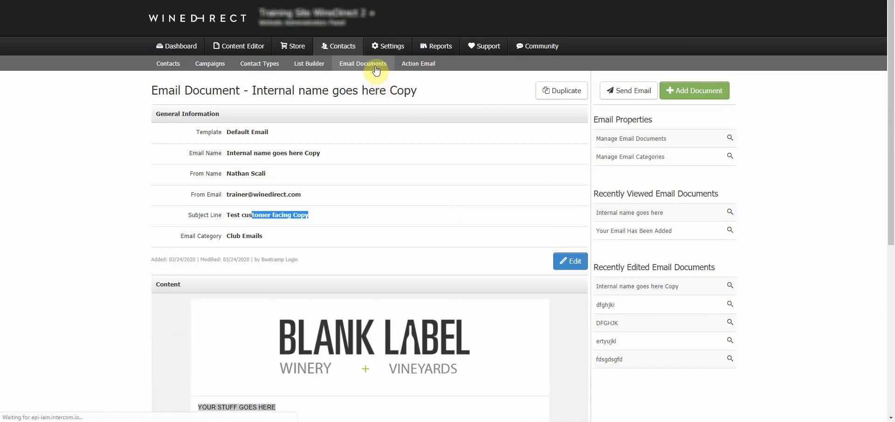
scroll(466, 180, down, 5)
scroll(443, 185, up, 4)
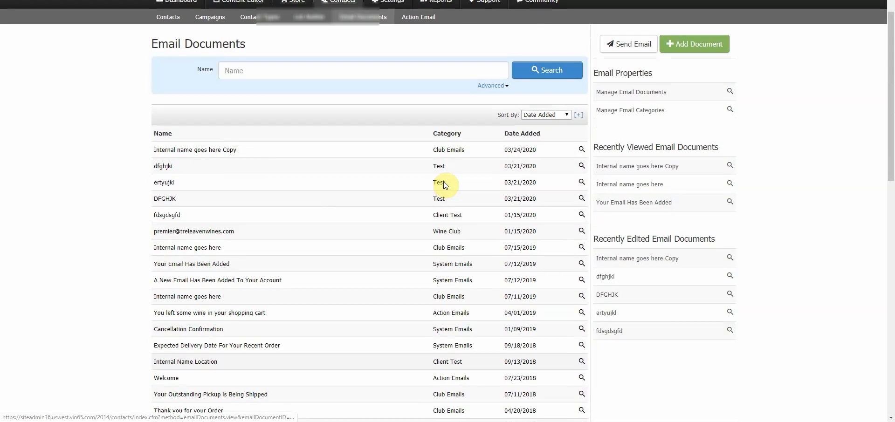
scroll(443, 185, down, 4)
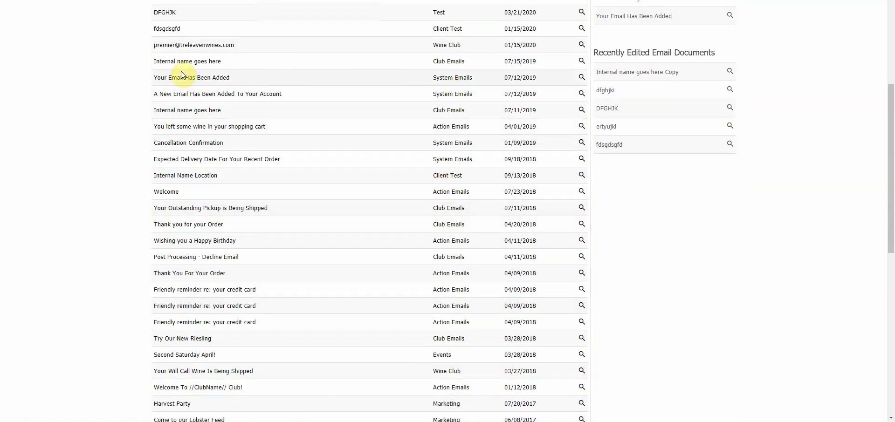
click(204, 79)
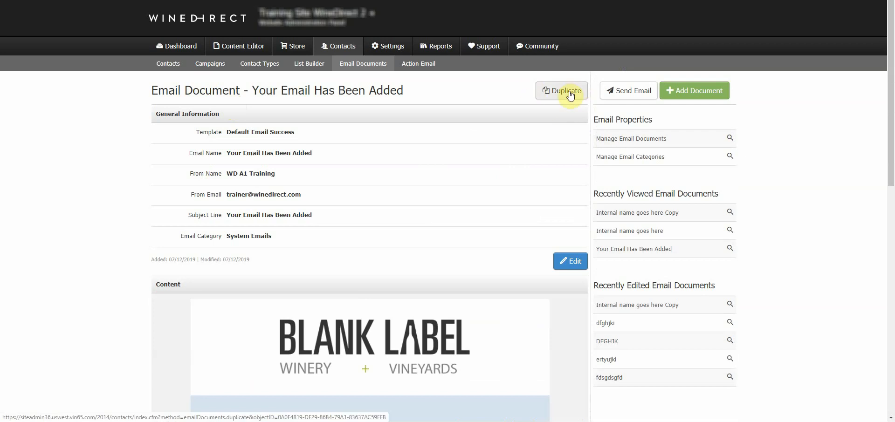
scroll(479, 170, down, 4)
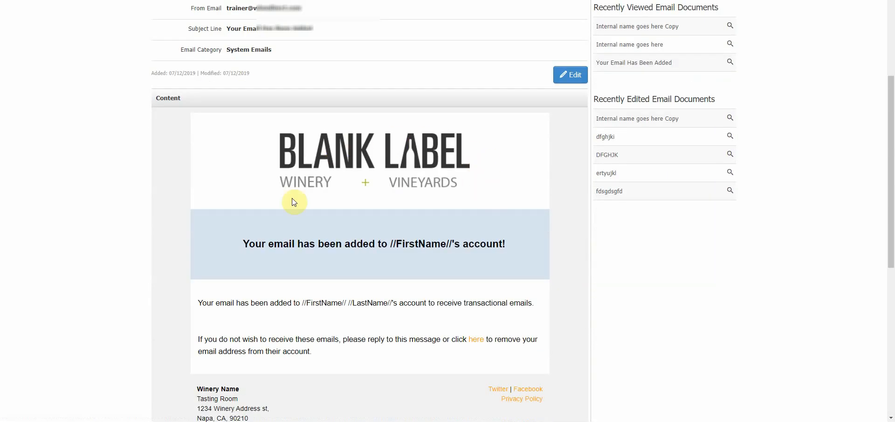
scroll(423, 271, up, 4)
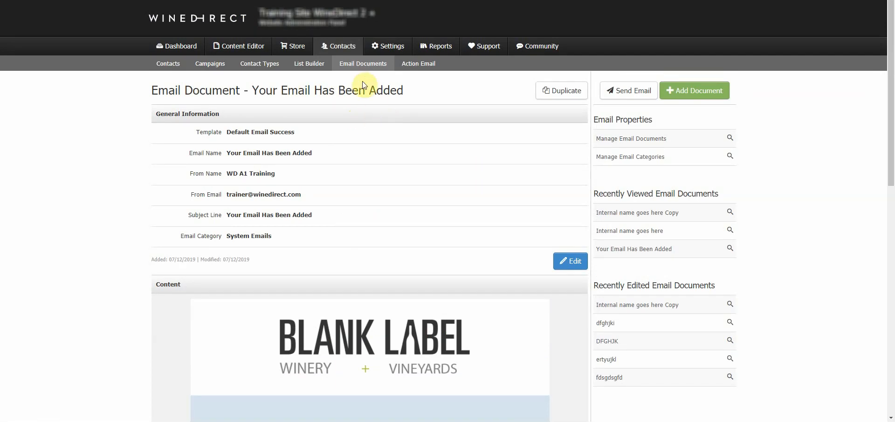
click(363, 65)
scroll(429, 227, down, 3)
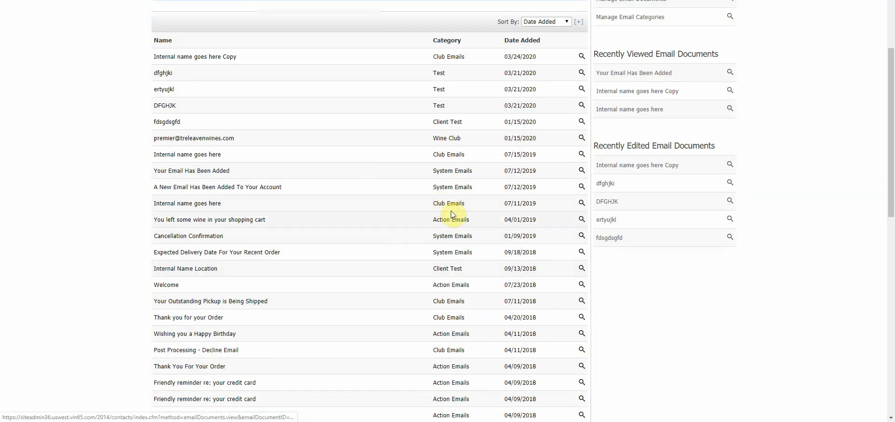
click(464, 176)
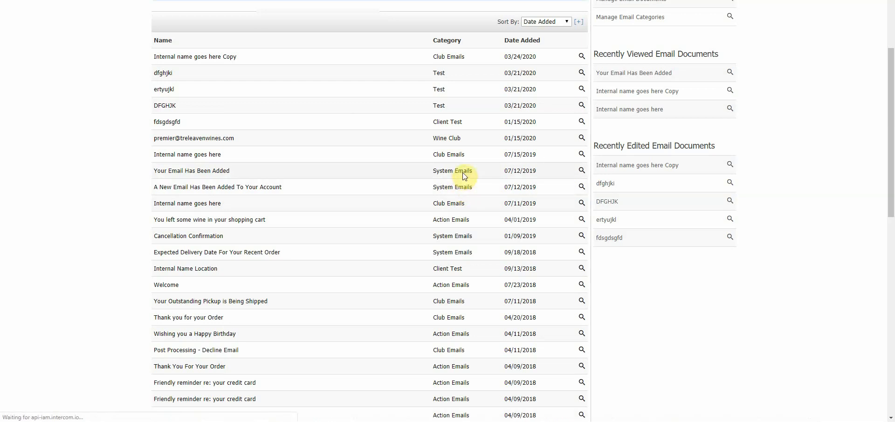
scroll(464, 183, down, 6)
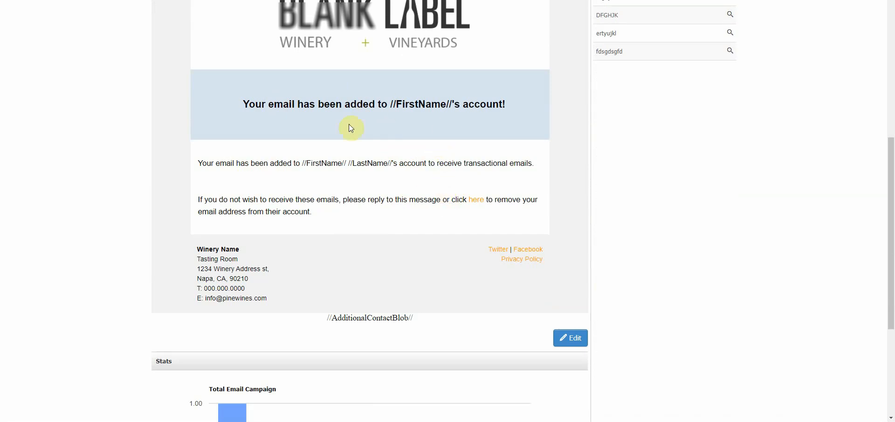
scroll(466, 228, up, 7)
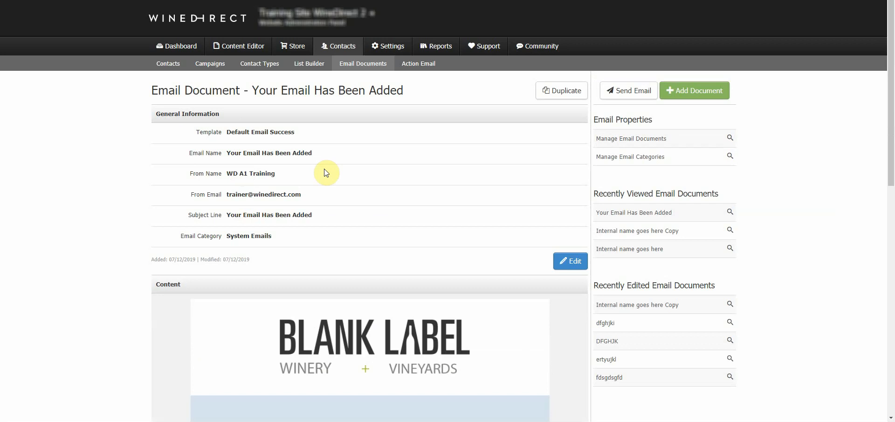
click(364, 65)
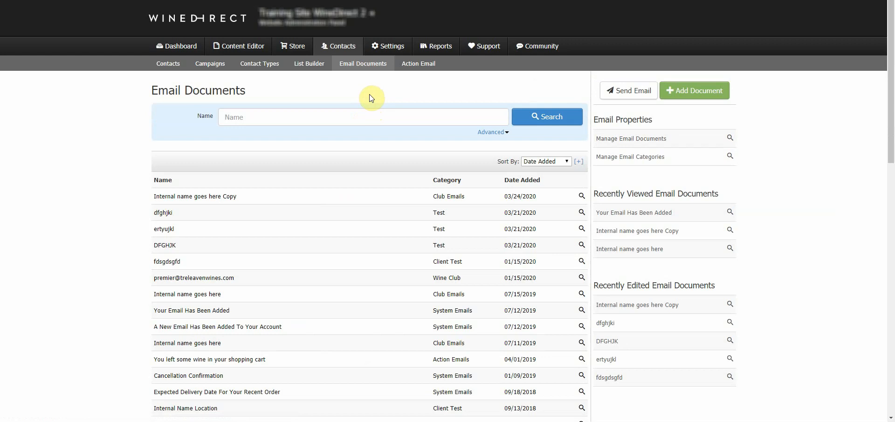
Search email documents by name for 'presh'.
click(383, 116)
text(presh)
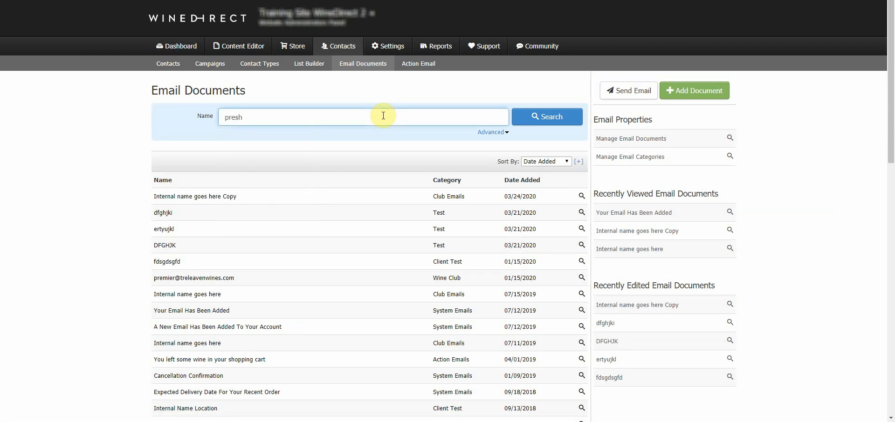
key(Return)
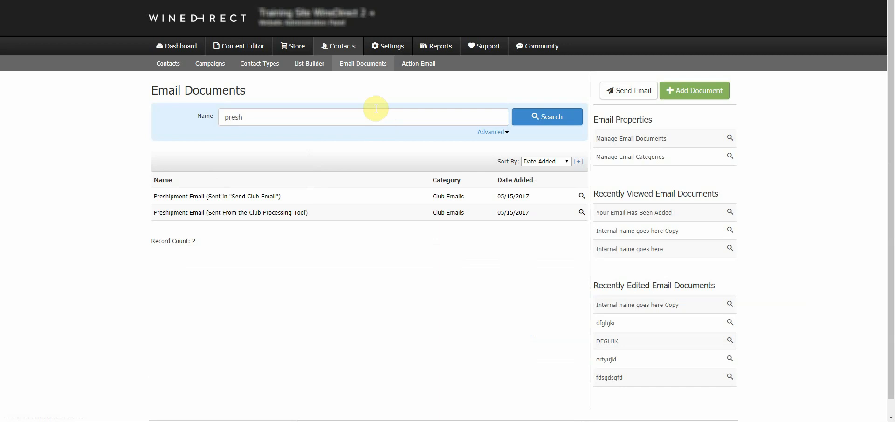
Read the Preshipment Email sent in 'Send Club Email', then return to the search results.
click(262, 200)
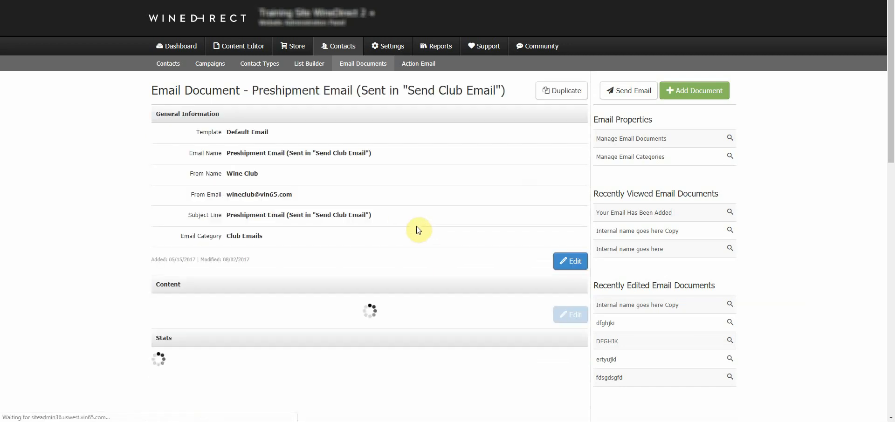
scroll(435, 228, down, 4)
scroll(438, 229, down, 2)
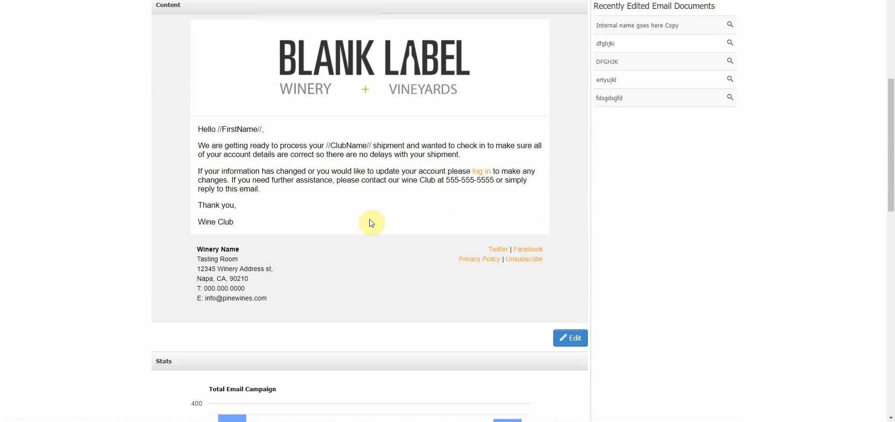
drag(269, 211, 199, 133)
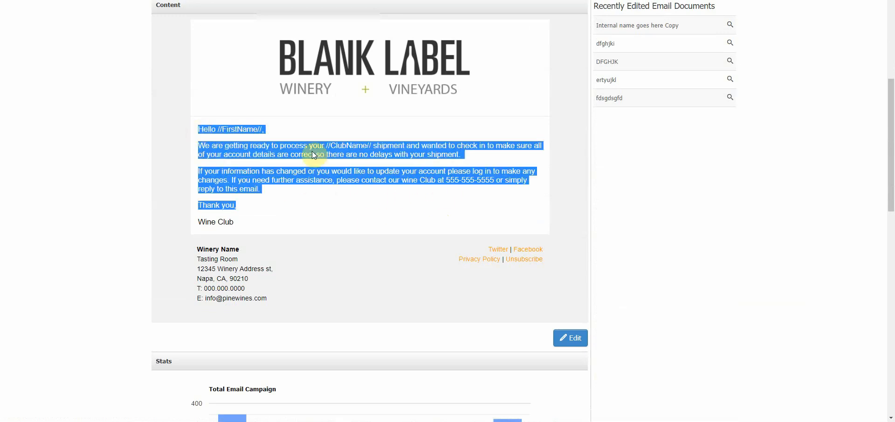
click(236, 147)
scroll(448, 233, up, 2)
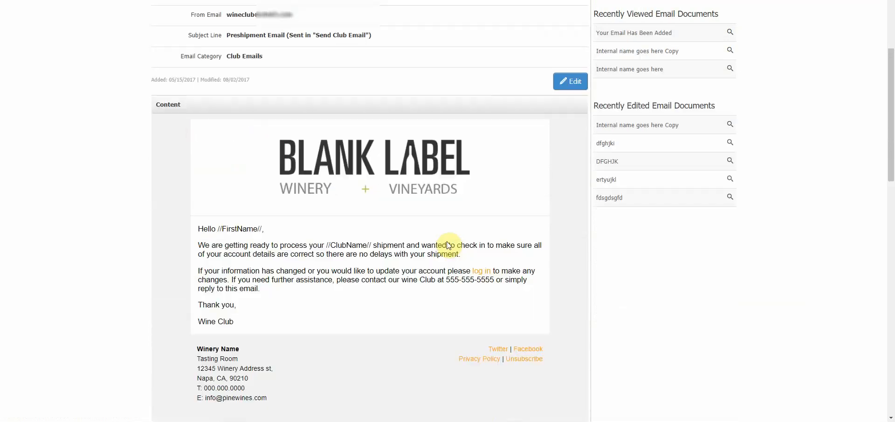
scroll(448, 244, up, 4)
key(alt+Left)
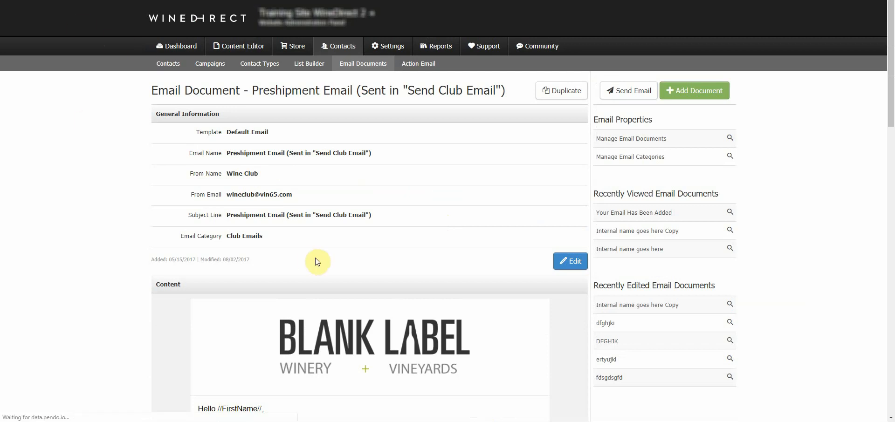
Open the Club Processing Tool Preshipment Email and highlight its //ClubShippingAddress//, //CreditCardInfo// and //ClubBlob// fields.
click(290, 215)
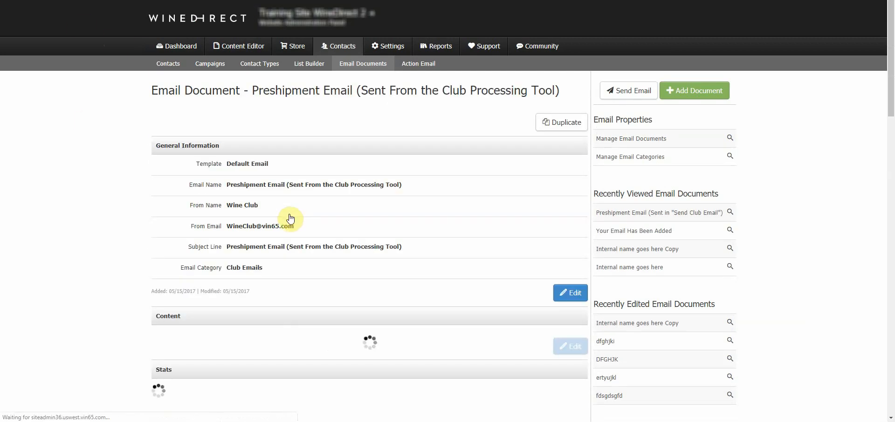
drag(401, 184, 334, 183)
click(434, 215)
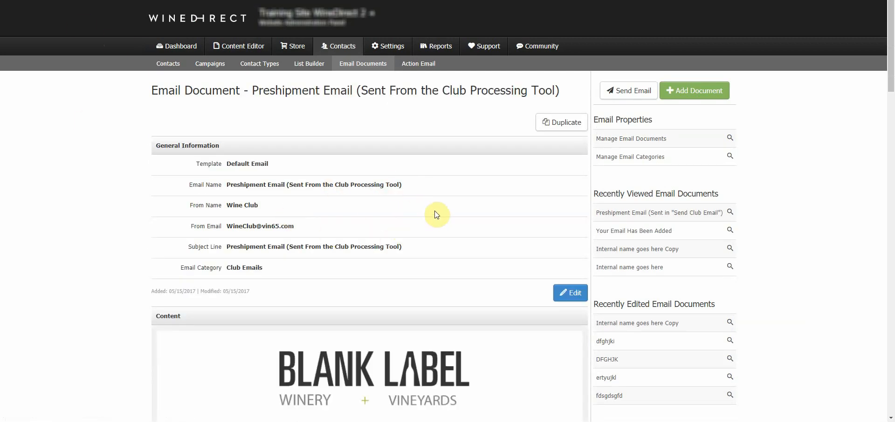
scroll(443, 220, down, 7)
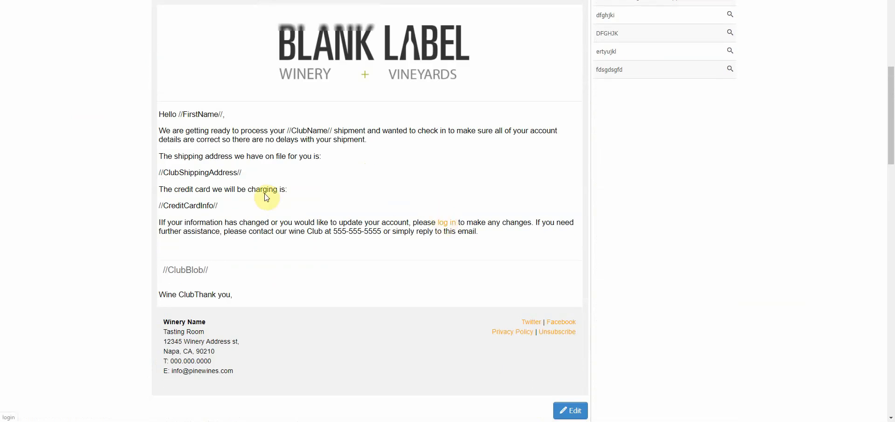
drag(268, 172, 172, 173)
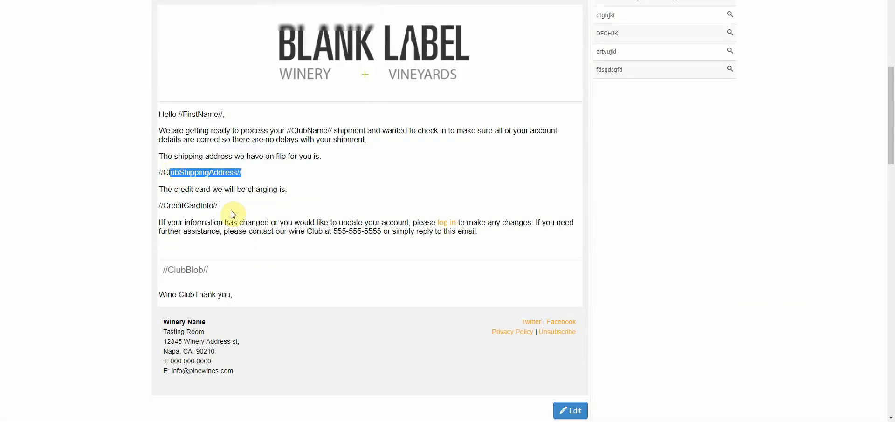
drag(231, 207, 172, 207)
click(233, 279)
drag(233, 278, 176, 269)
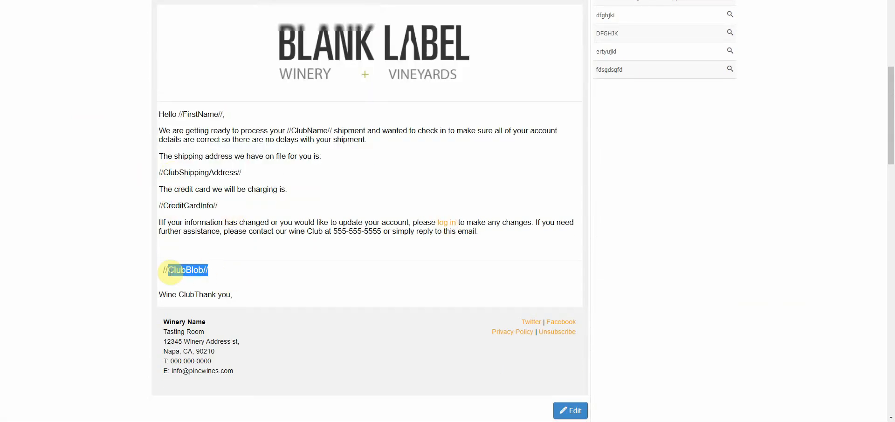
click(362, 207)
scroll(383, 215, up, 7)
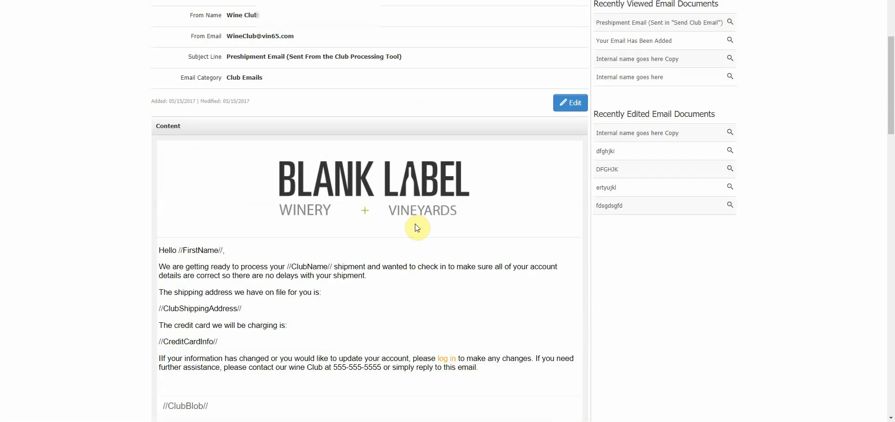